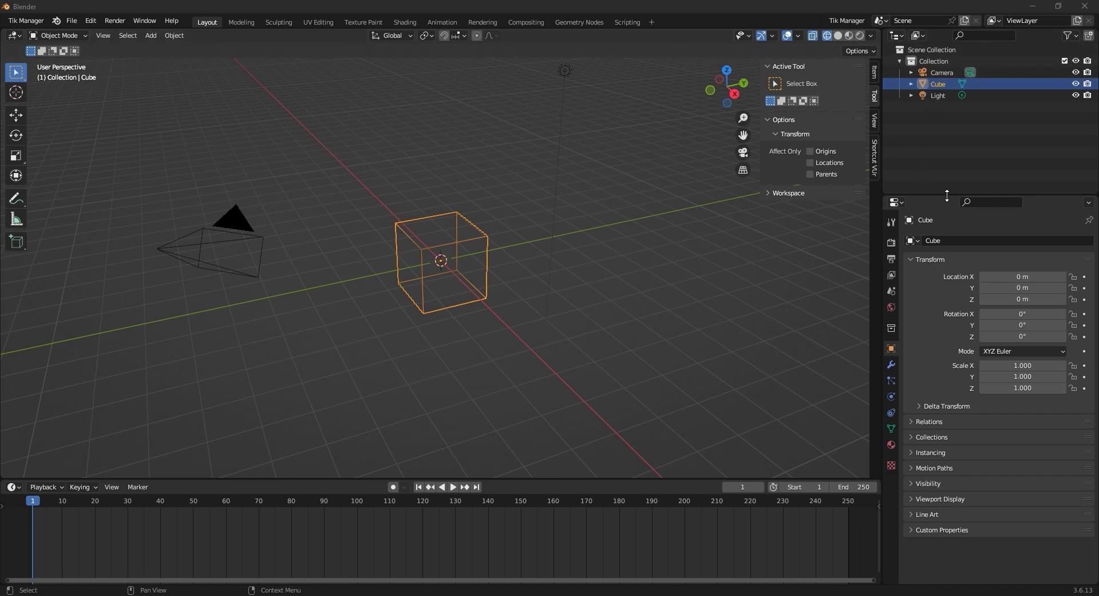
- Make the outliner taller and widen the side panels by shrinking the 3D viewport
drag(947, 195, 966, 367)
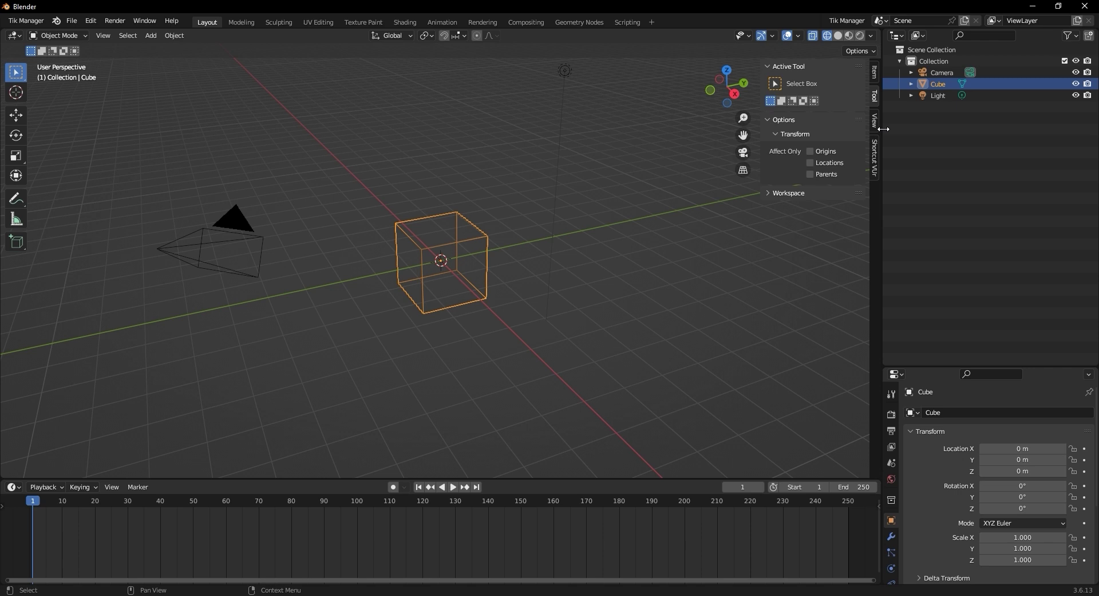
drag(883, 135, 737, 133)
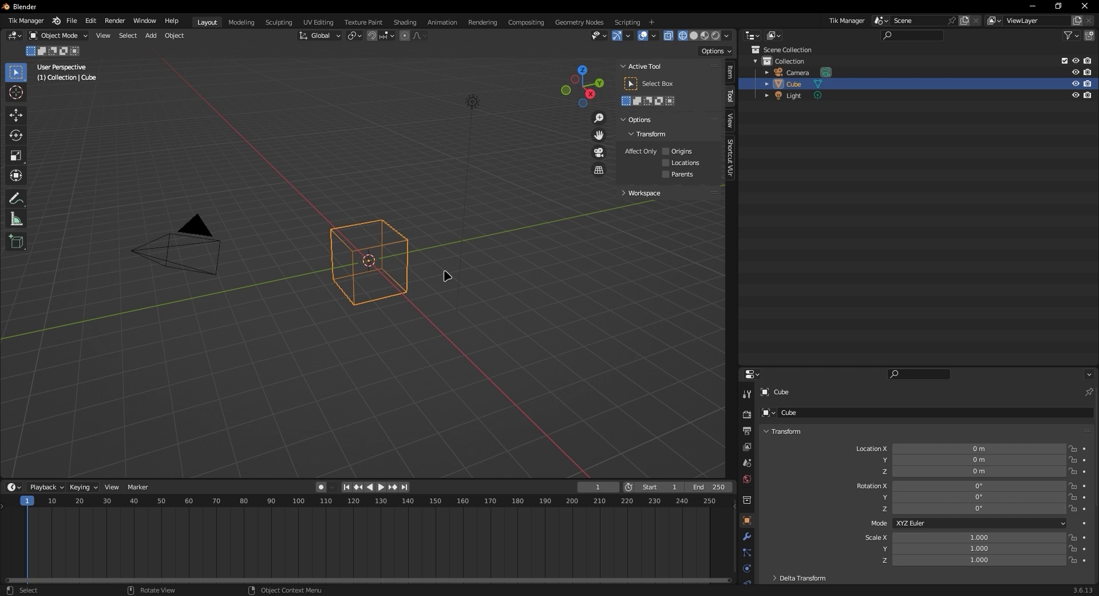
click(767, 95)
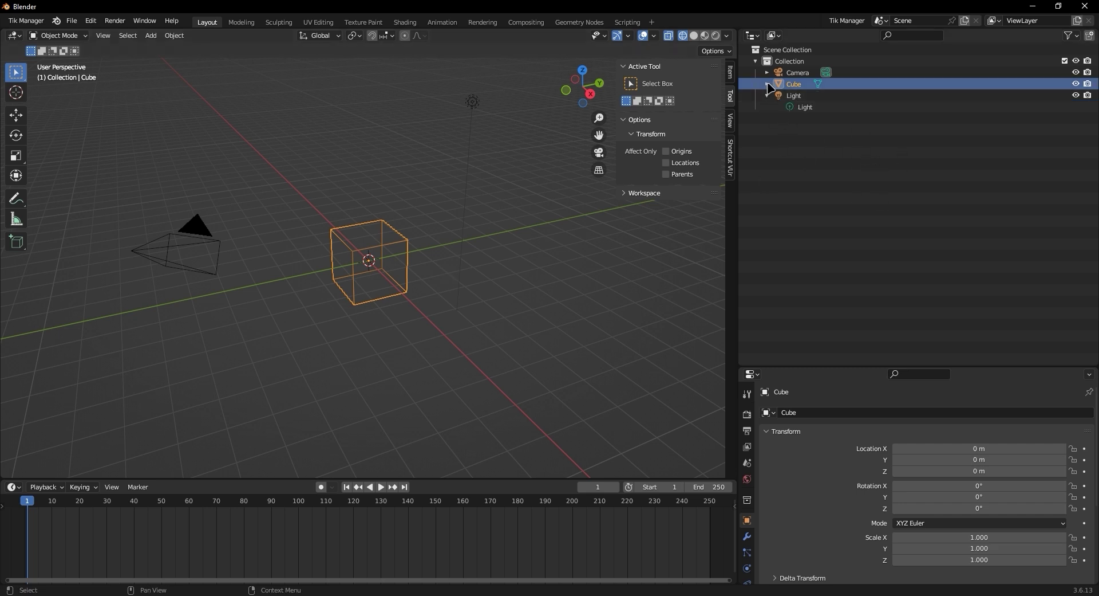
click(767, 83)
click(768, 72)
click(768, 95)
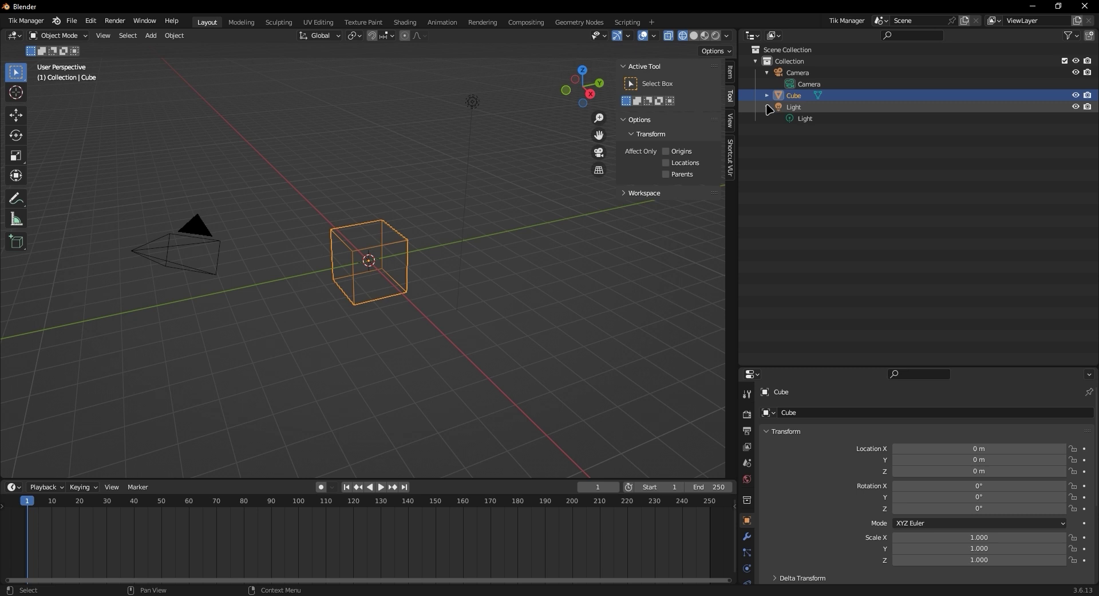
click(767, 107)
click(768, 72)
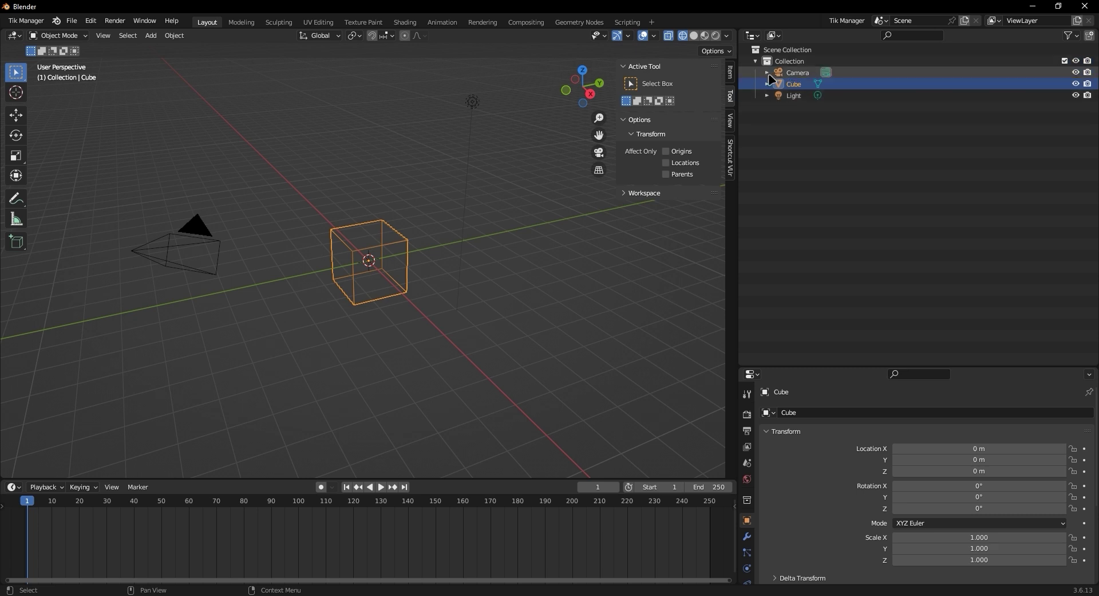
- Create a new collection and keep its default name, Collection 2
click(1089, 39)
double_click(788, 107)
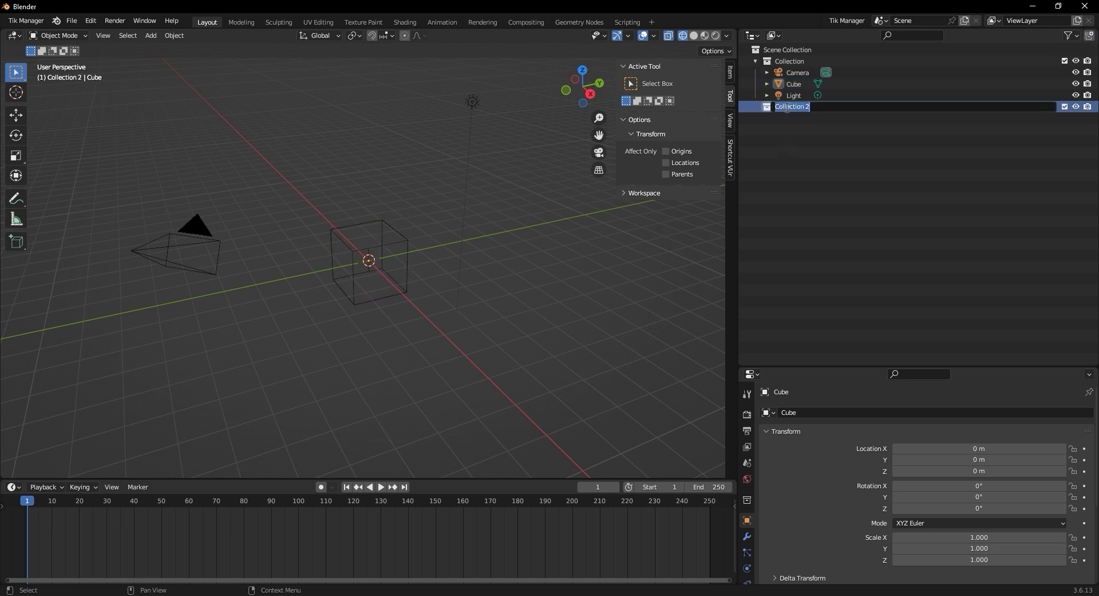
key(Return)
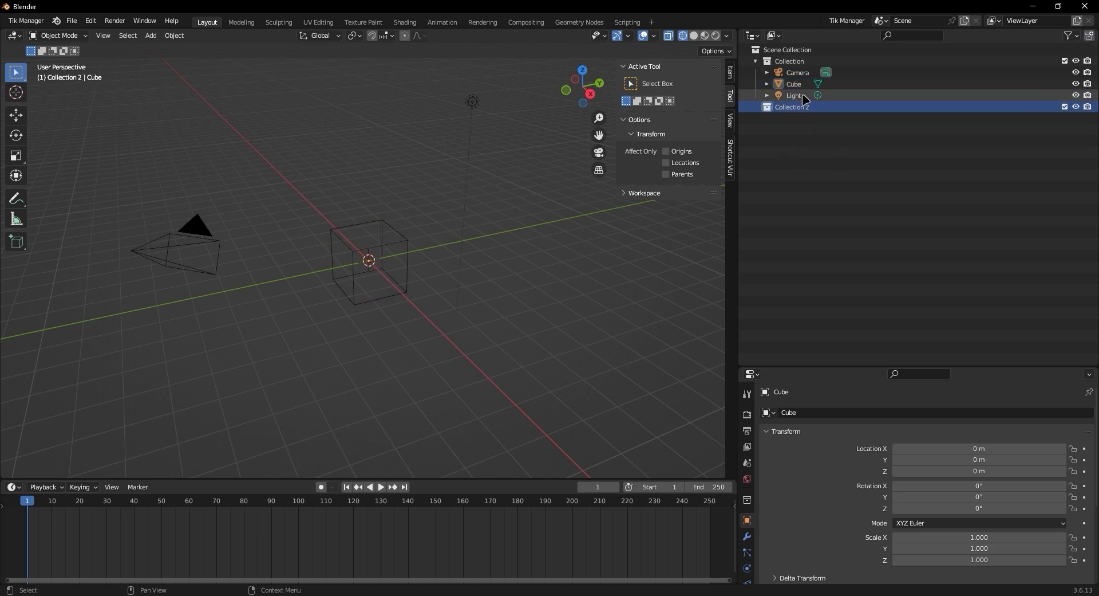
- Move the Light into Collection 2 and bring up Move to Collection for the Camera
drag(798, 95, 795, 107)
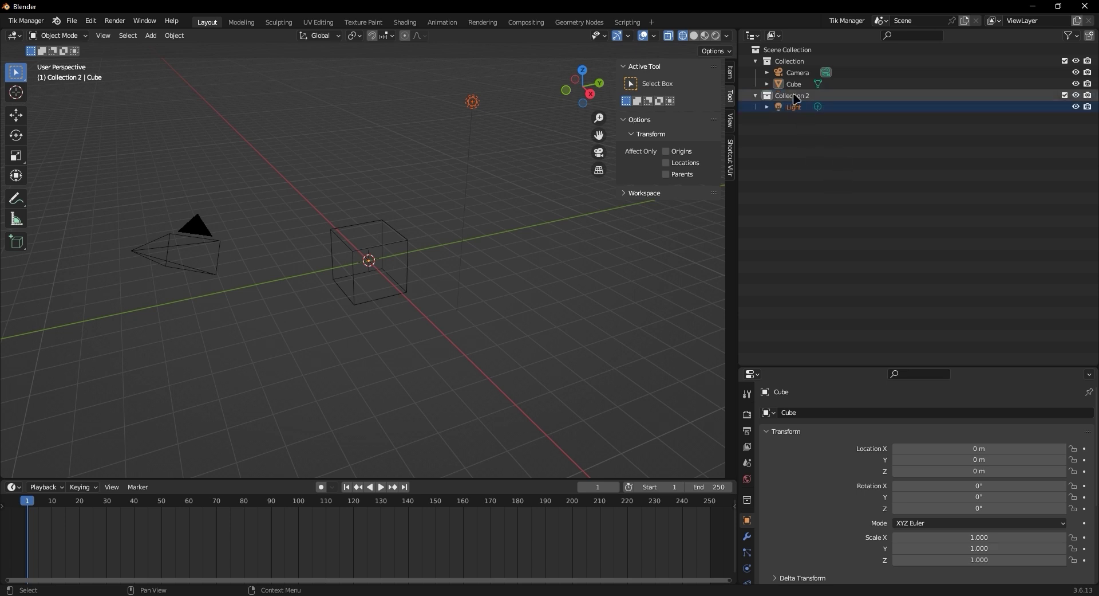
click(791, 73)
key(m)
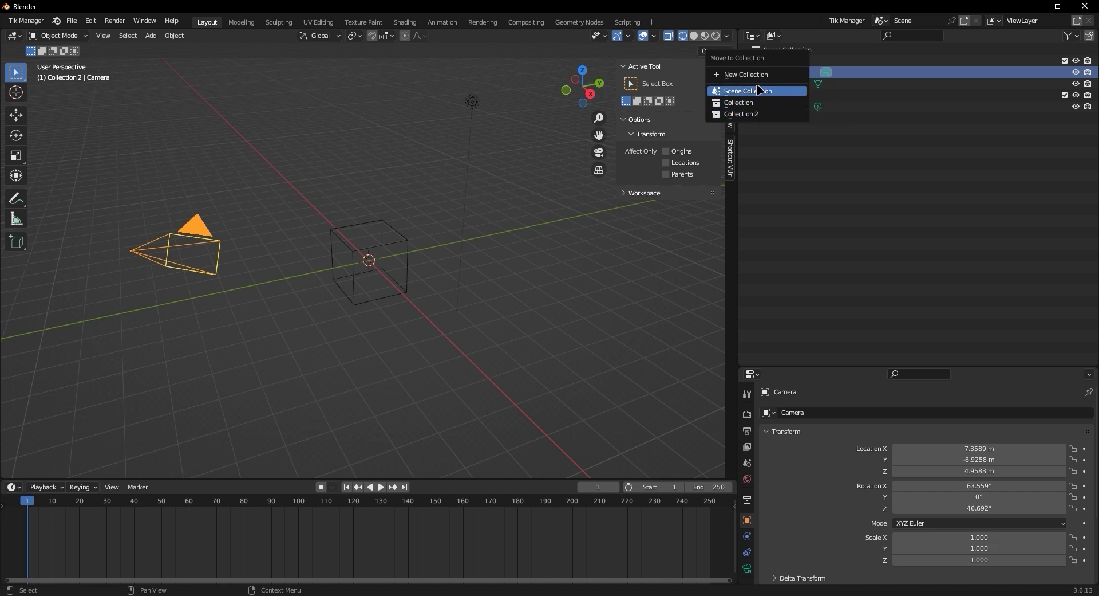
- Keep the Camera in Collection, collapse both collections, and browse Collection's context menu
click(738, 103)
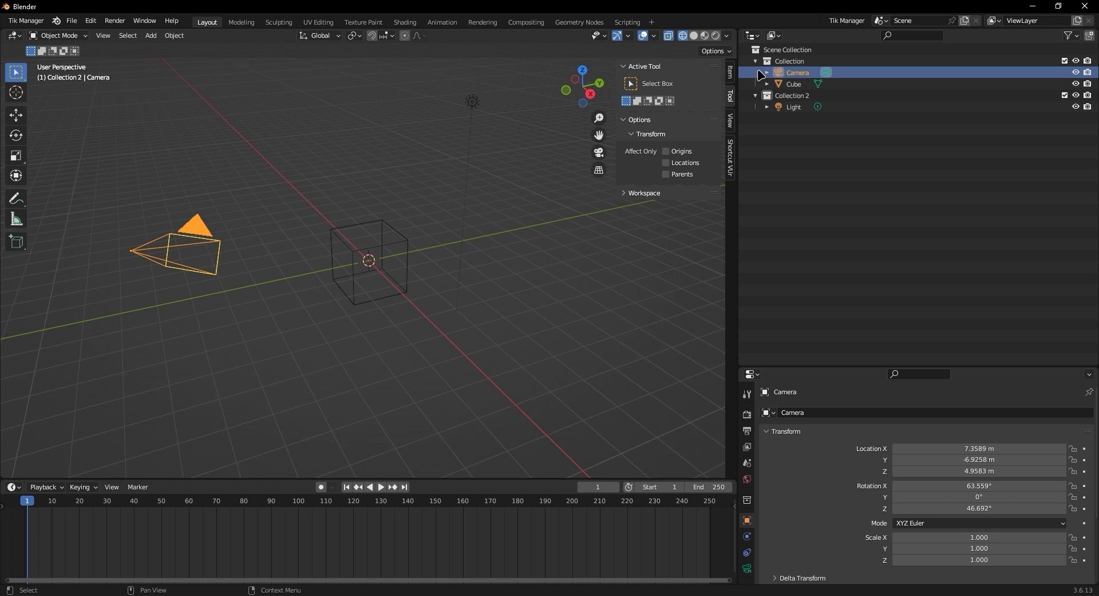
click(757, 96)
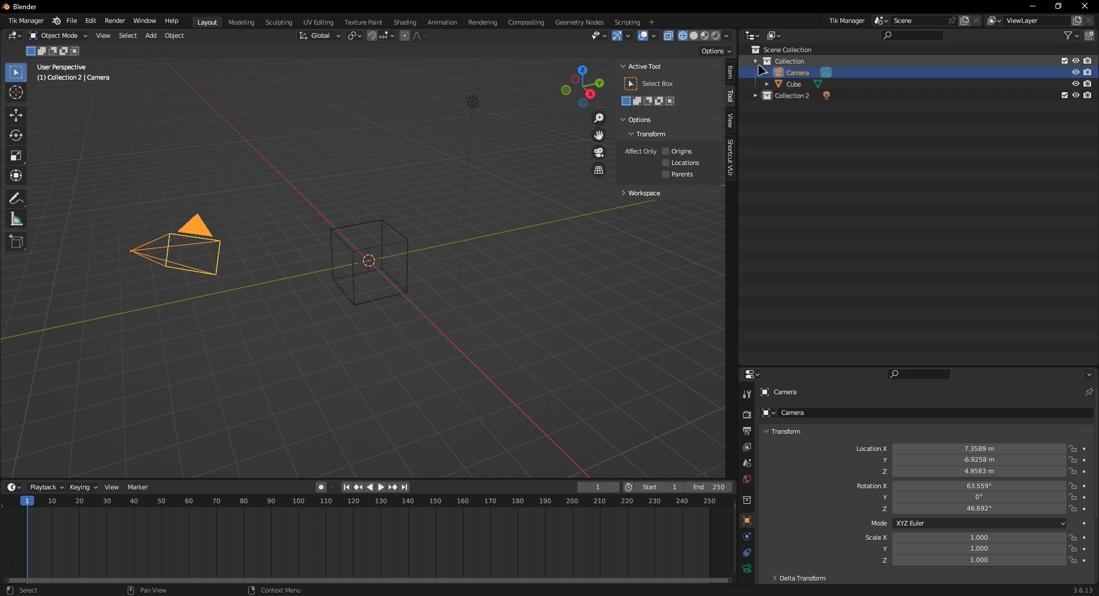
click(756, 61)
right_click(967, 62)
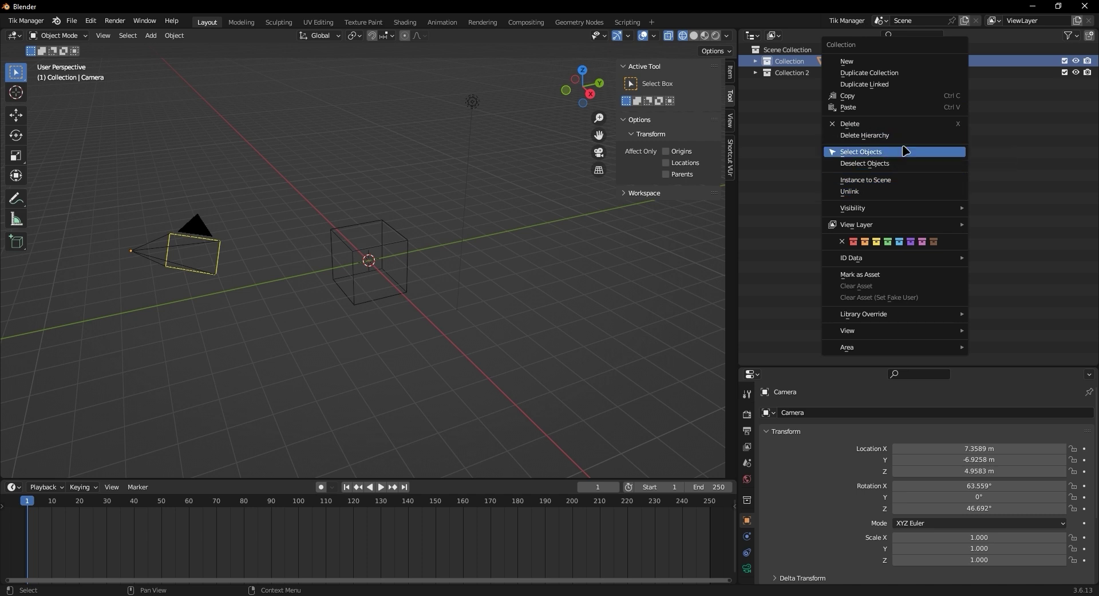
mouse_move(886, 319)
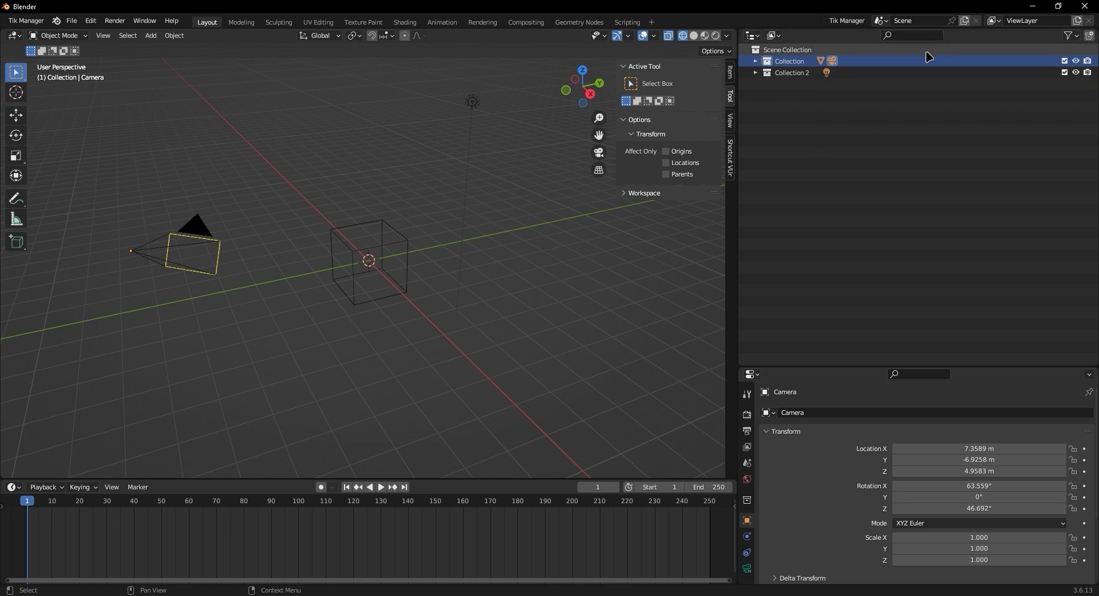
click(880, 20)
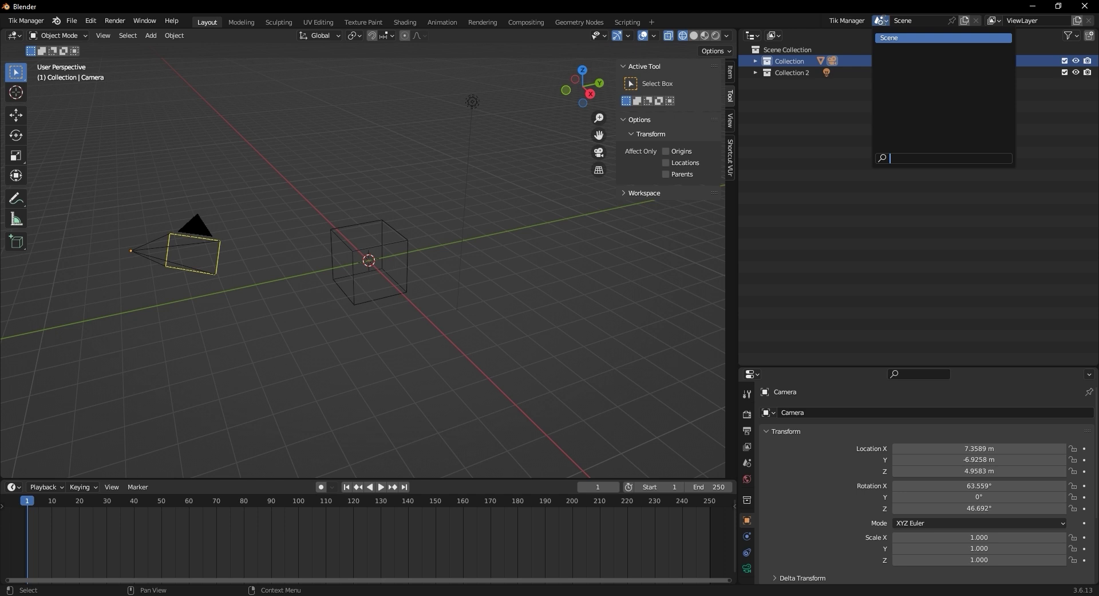
click(995, 22)
click(995, 22)
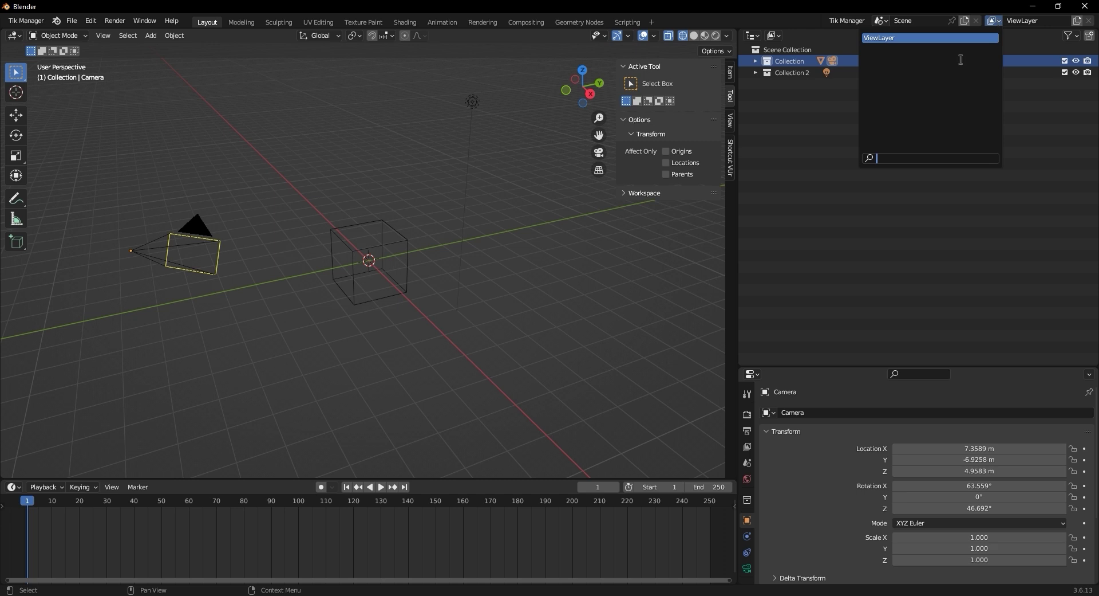
click(1068, 134)
click(914, 36)
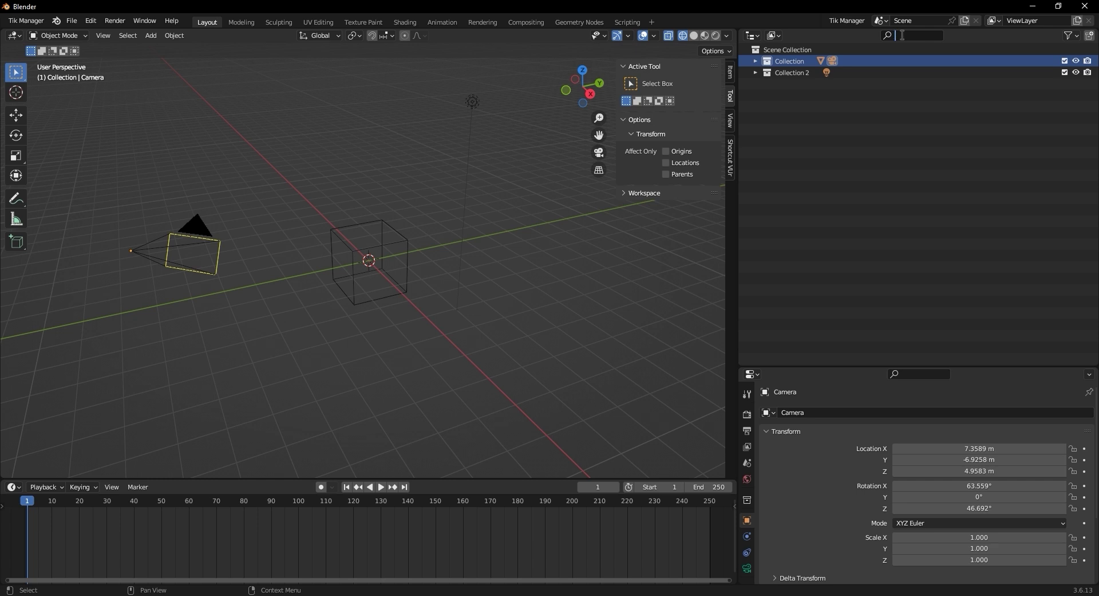
- Enable the Selectable restriction toggle in the Outliner filter options
click(1072, 36)
click(1072, 36)
click(1070, 36)
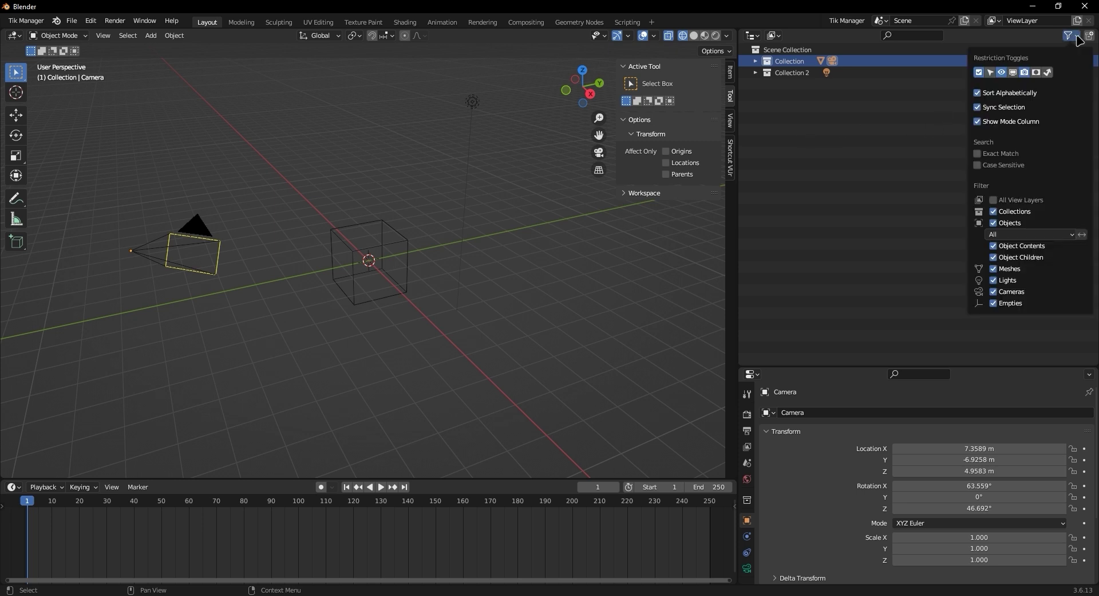
click(990, 72)
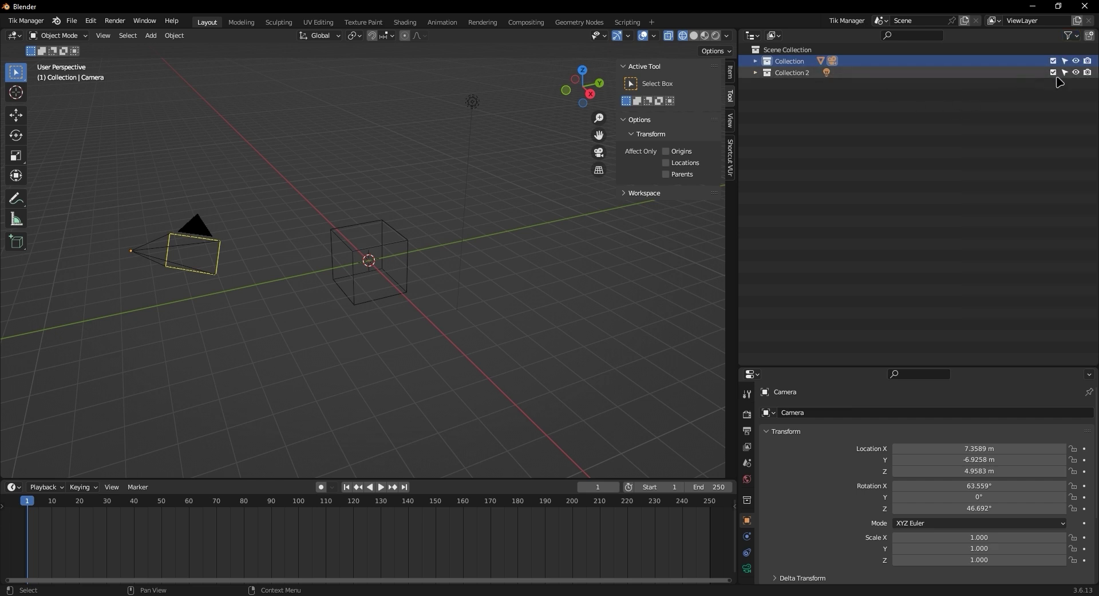
click(755, 73)
click(756, 73)
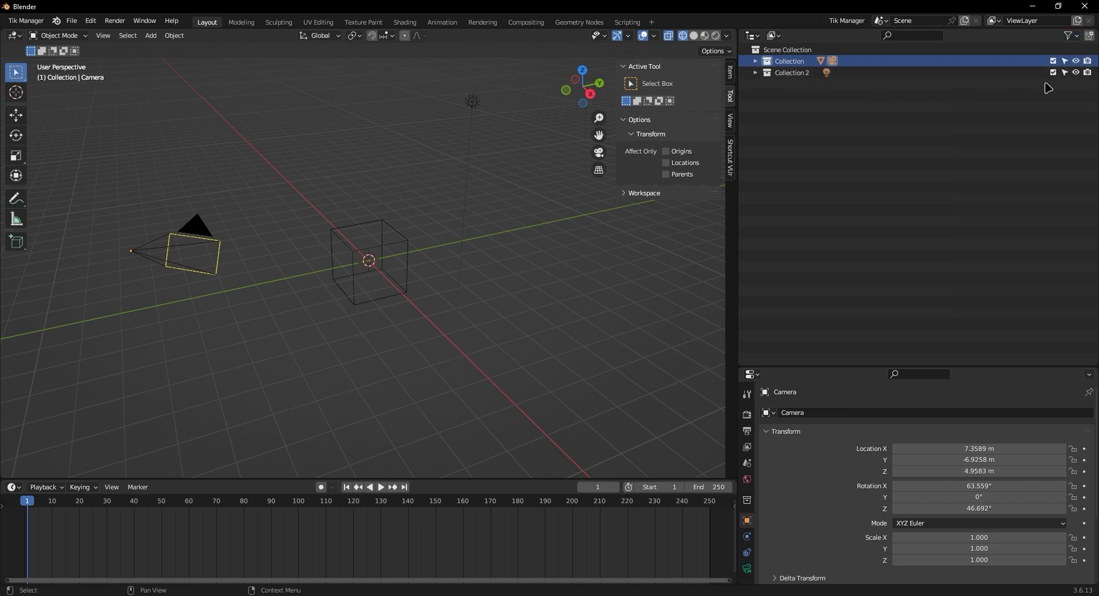
- Make Collection unselectable and test box-selecting the camera and cube in the viewport
click(1065, 61)
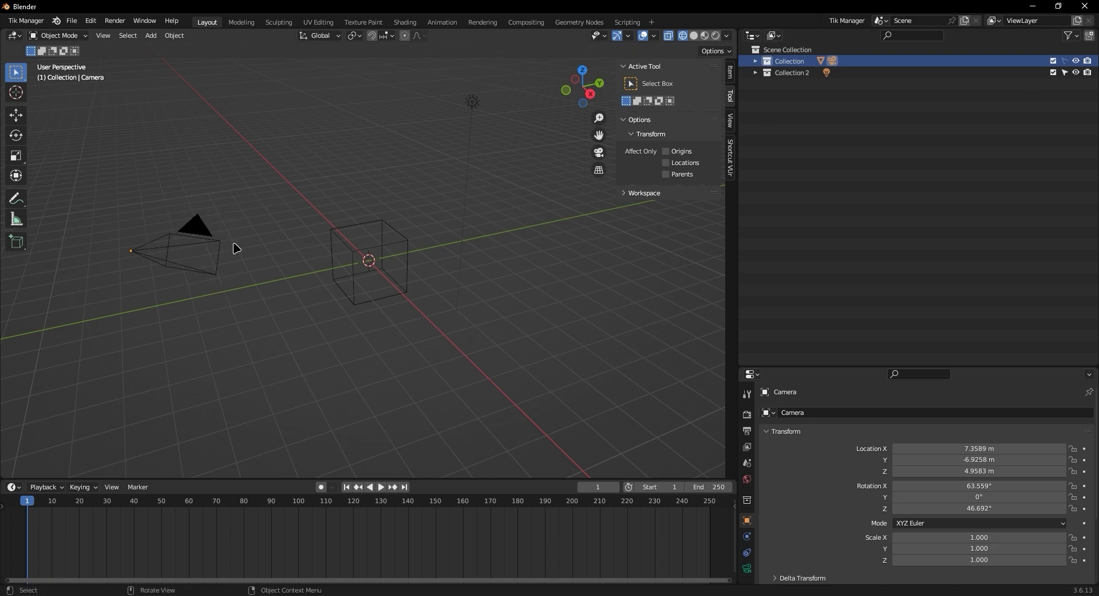
drag(146, 260, 225, 319)
drag(282, 142, 446, 298)
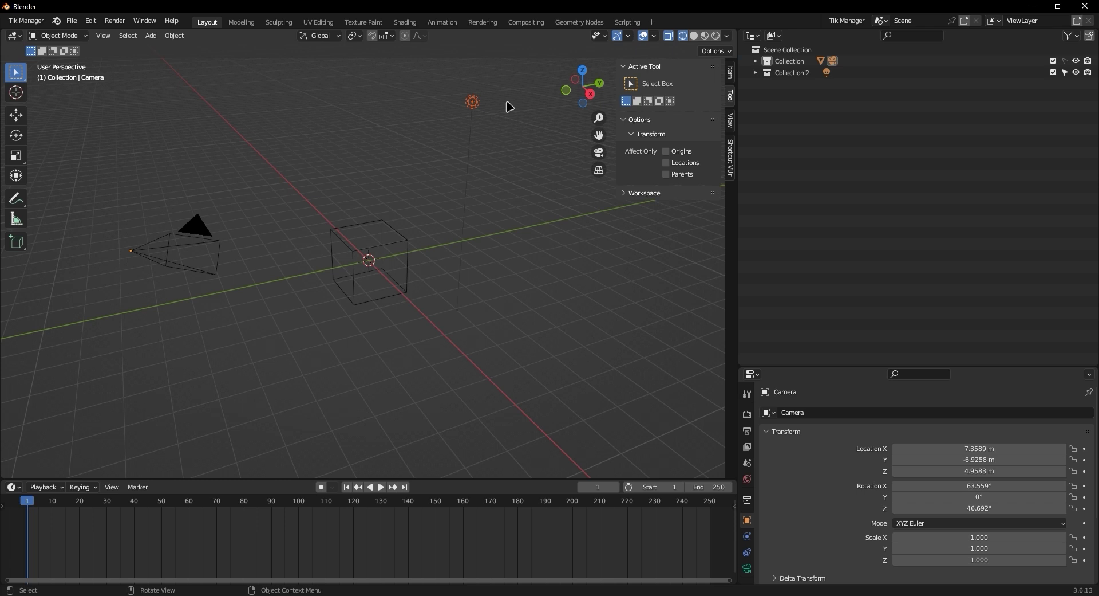
drag(178, 191, 378, 312)
drag(205, 209, 373, 287)
- Box-select the Light from Collection 2, then make Collection selectable again
click(756, 73)
drag(497, 79, 447, 121)
drag(494, 77, 458, 138)
click(1065, 62)
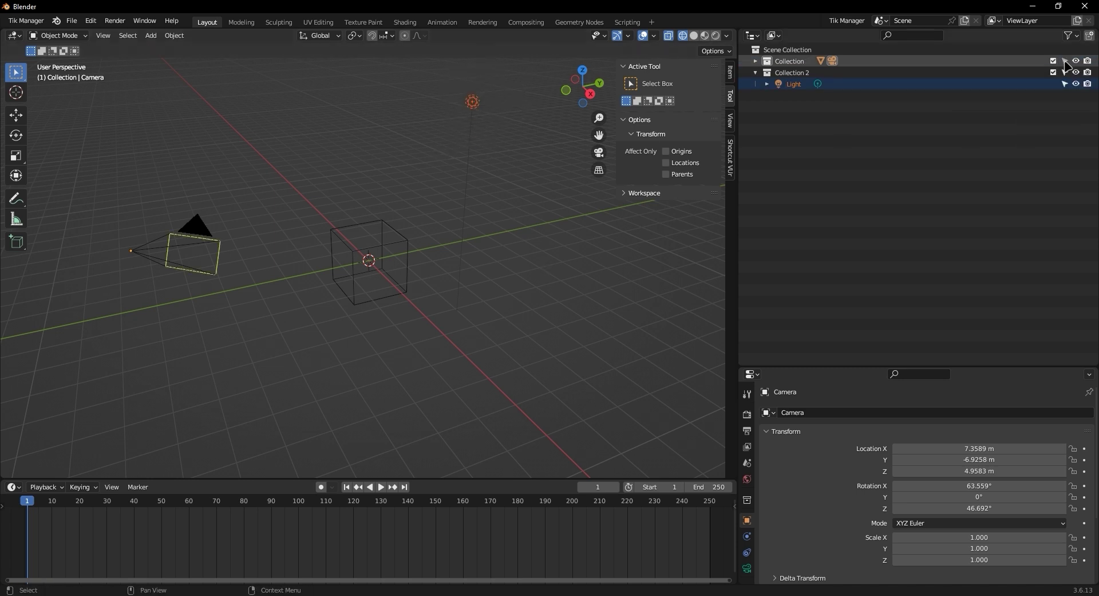
- Move the Light back into Collection and expand Collection to show its objects
drag(794, 85, 793, 61)
click(796, 73)
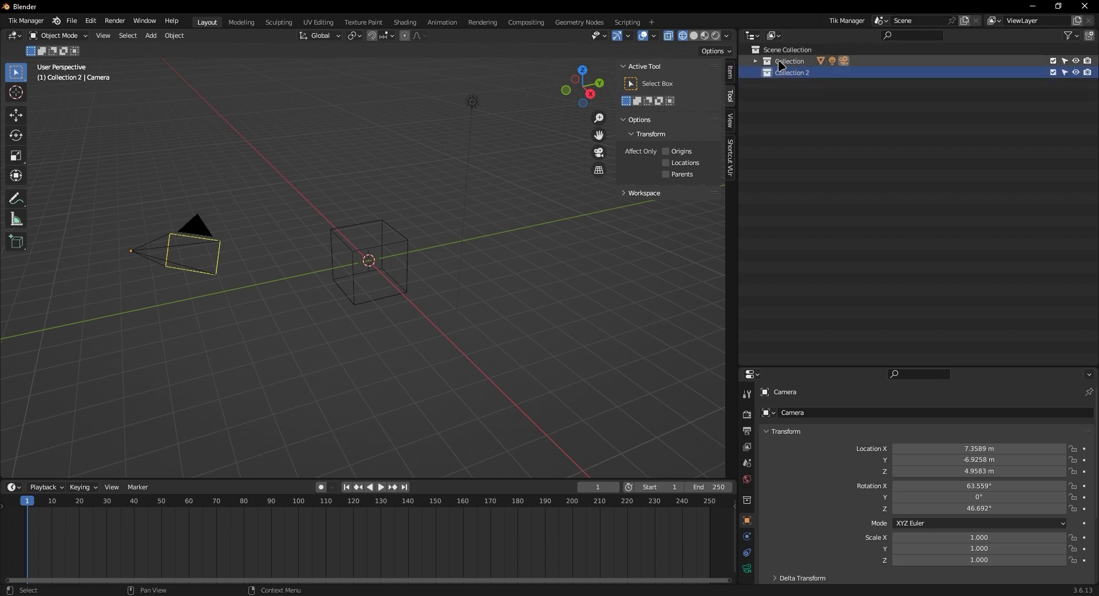
click(756, 61)
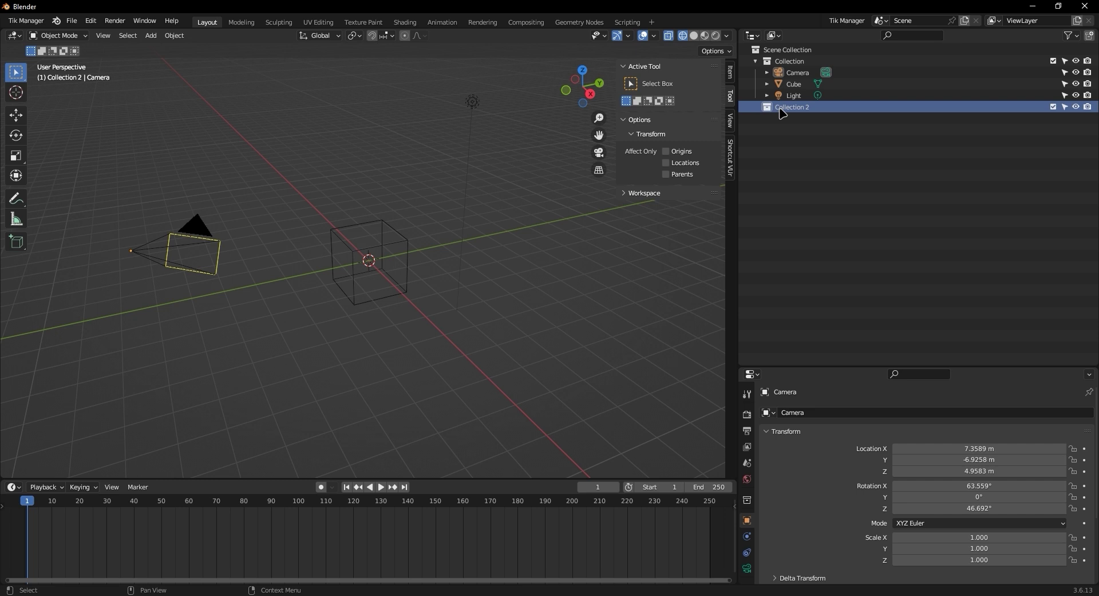
- Delete Collection 2 from its context menu, then revisit the outliner filter options
right_click(839, 112)
key(Escape)
right_click(820, 110)
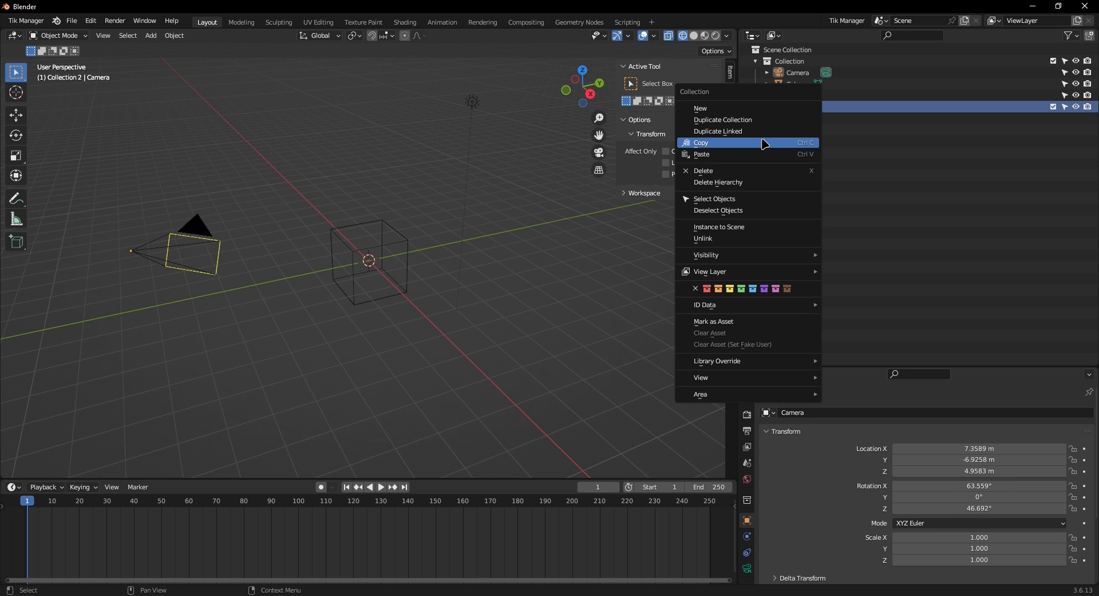
click(761, 171)
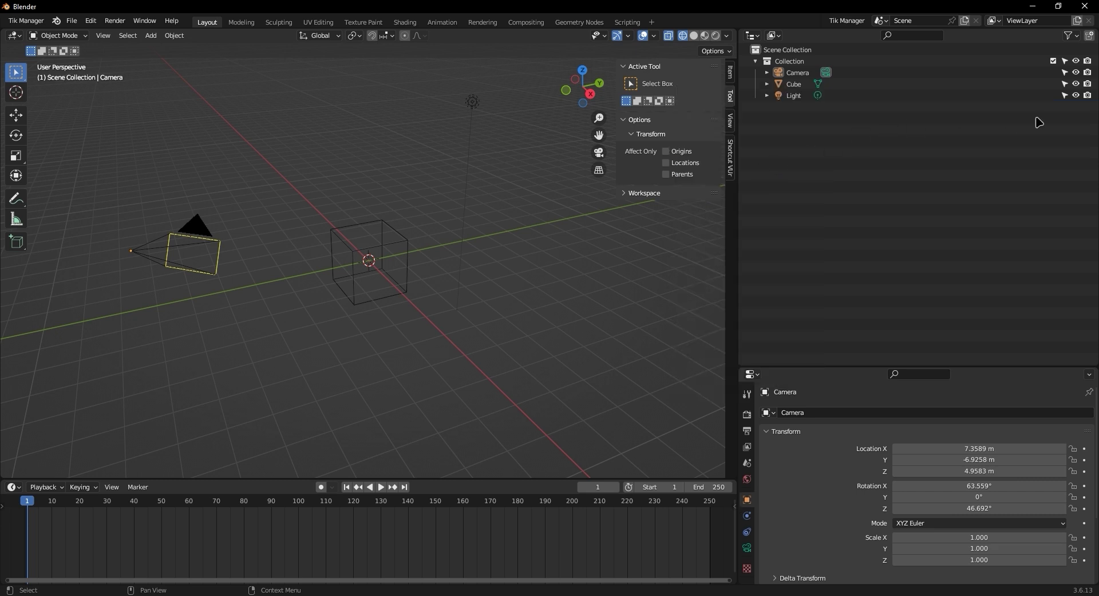
click(1068, 35)
click(1070, 36)
- Make the Properties area taller and switch from Tool to Render Properties
drag(865, 366, 843, 176)
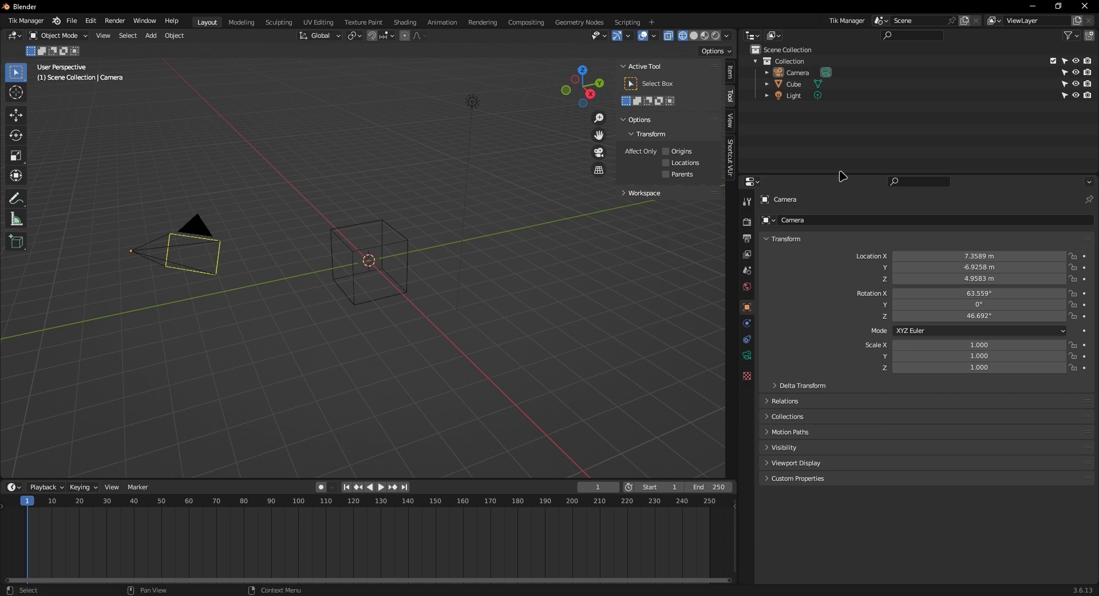
click(748, 203)
click(748, 222)
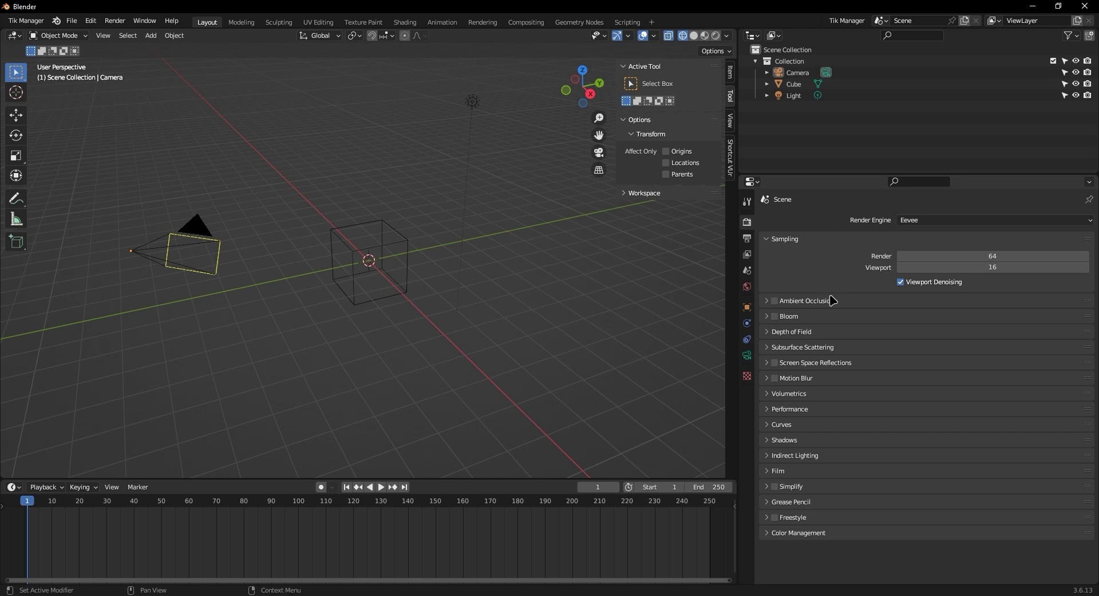
- Expand the Color Management, Indirect Lighting, Shadows, Curves and Performance render panels
click(938, 221)
click(789, 533)
scroll(796, 516, down, 1)
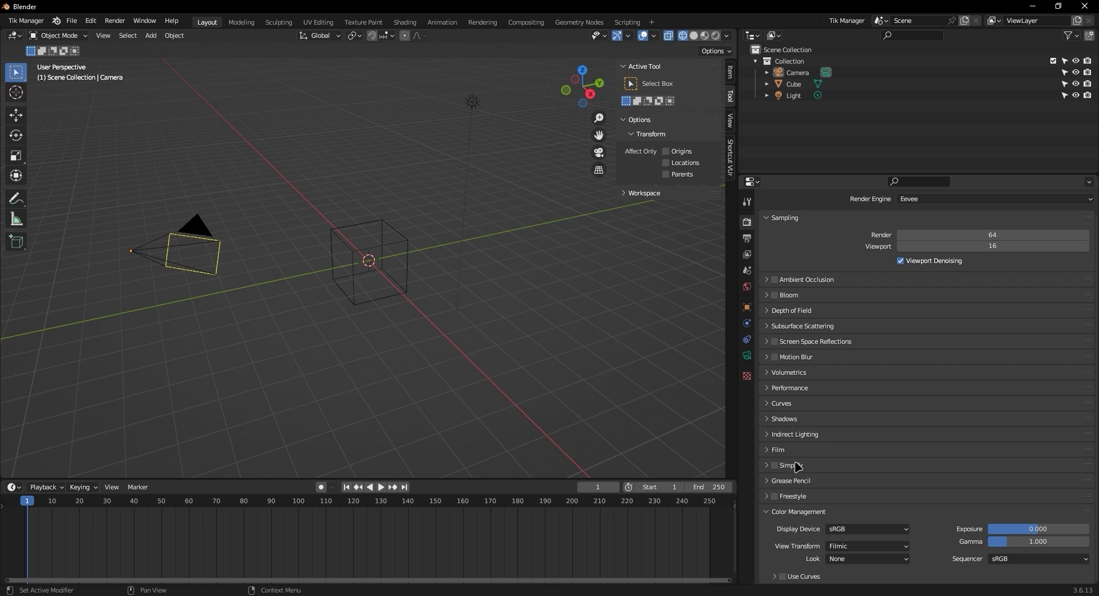
click(805, 434)
click(805, 419)
click(801, 401)
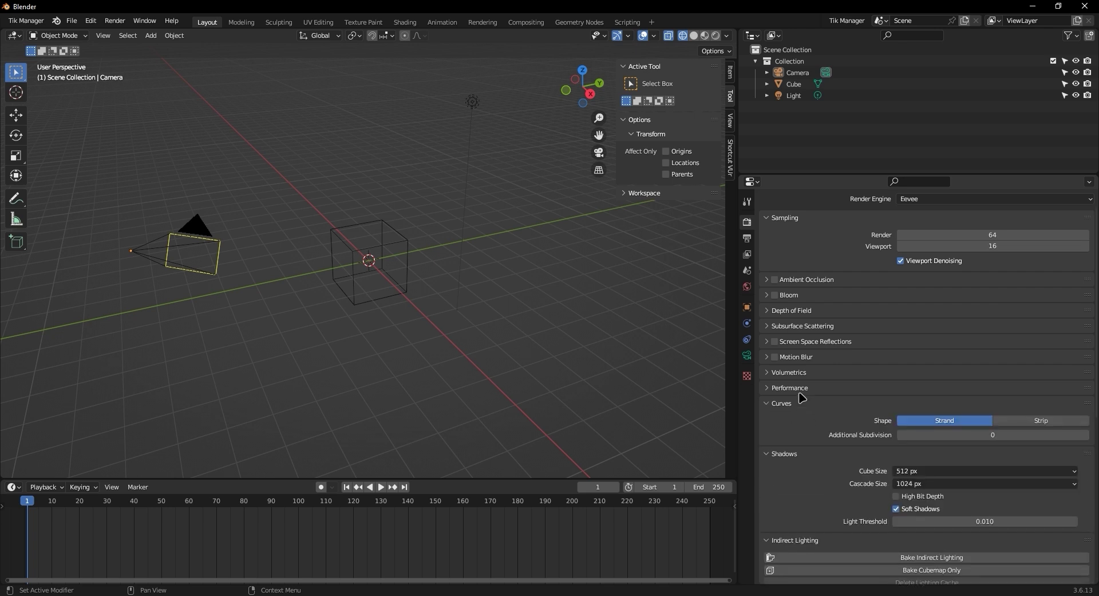
click(801, 387)
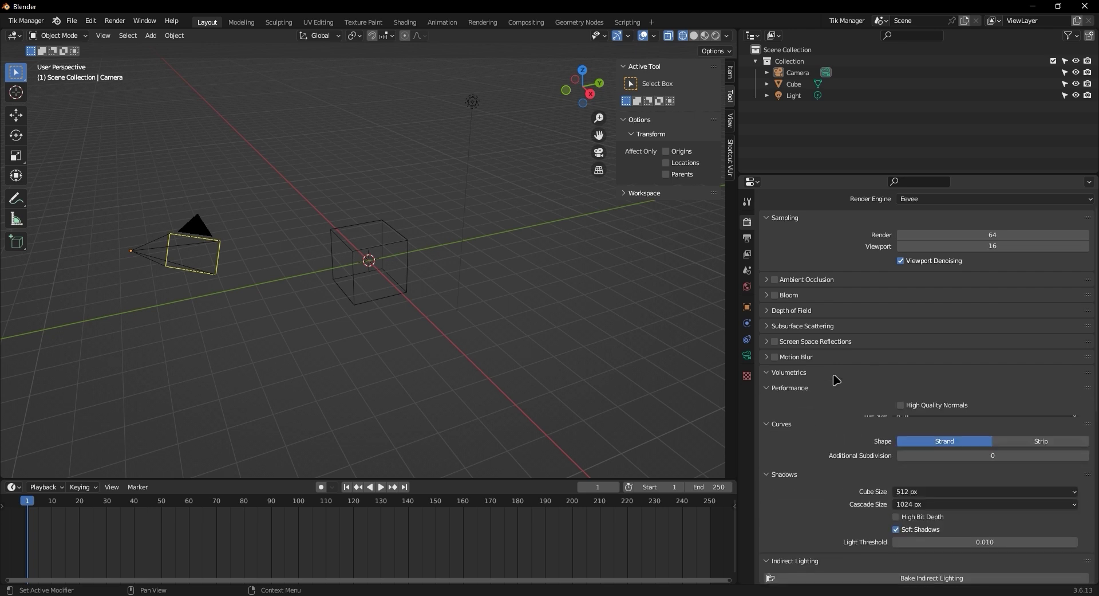
- Collapse all the Eevee panels again and switch to Output properties
click(769, 372)
click(768, 388)
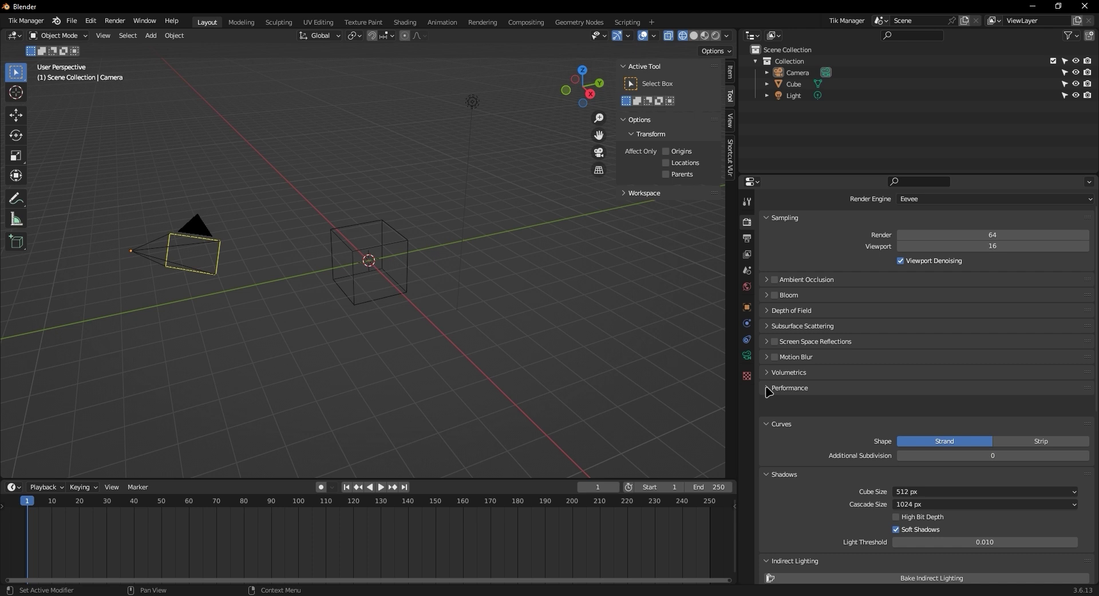
click(771, 403)
click(771, 418)
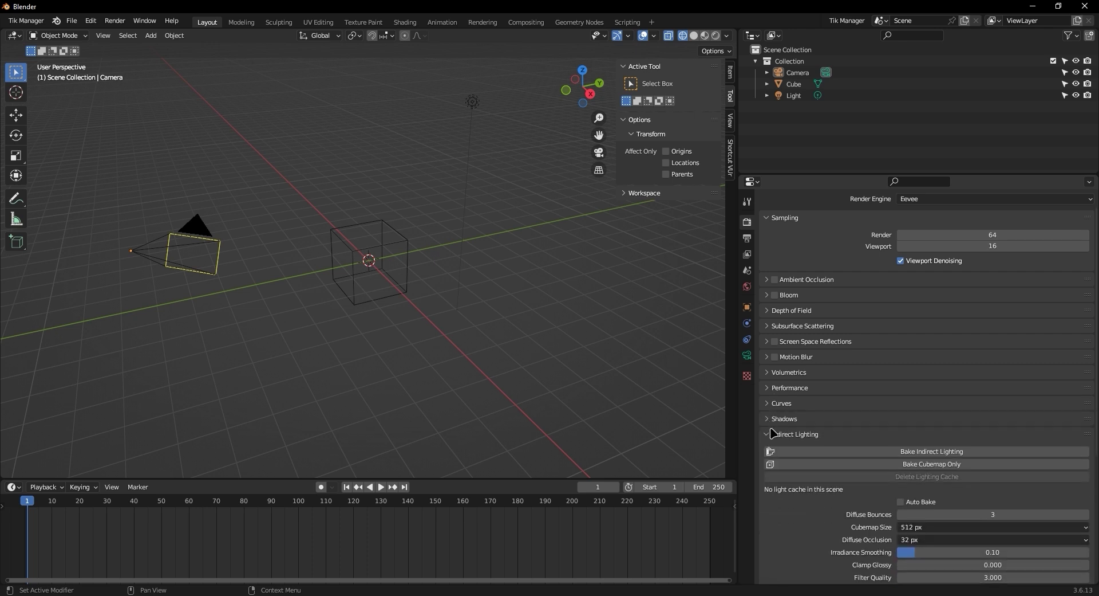
click(770, 434)
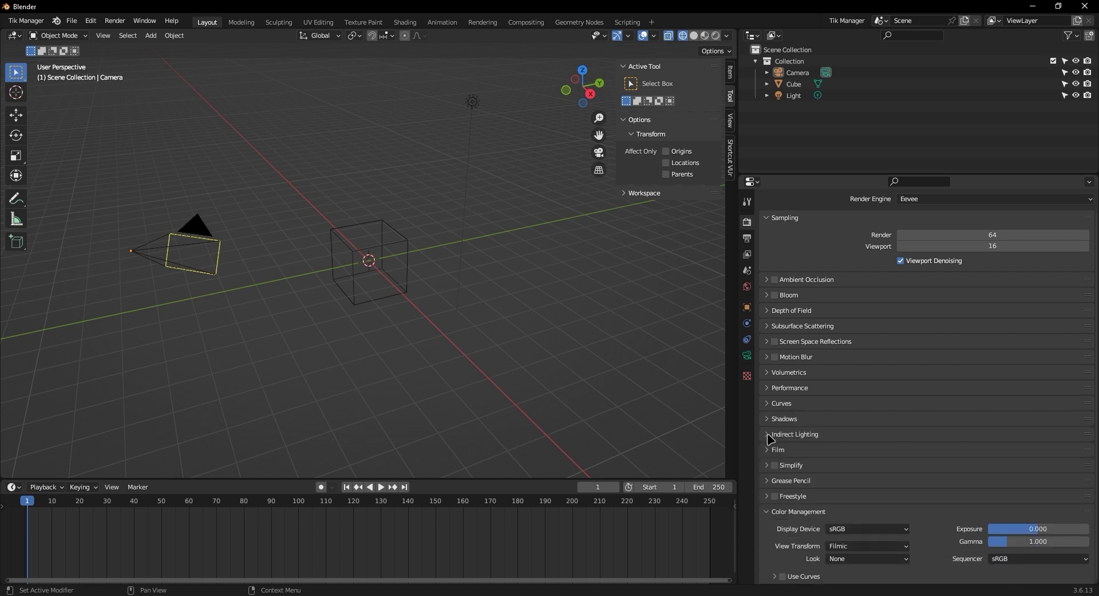
click(769, 511)
click(747, 240)
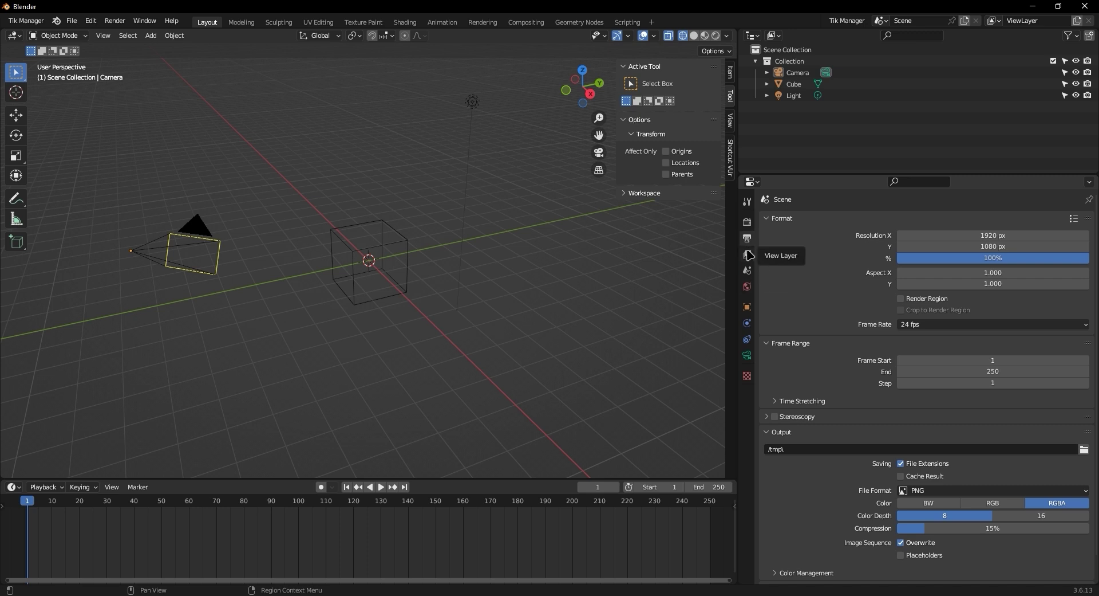
- Browse the View Layer, Scene, World and Object tabs, ending on the Camera's Physics tab
click(747, 255)
click(747, 270)
click(748, 254)
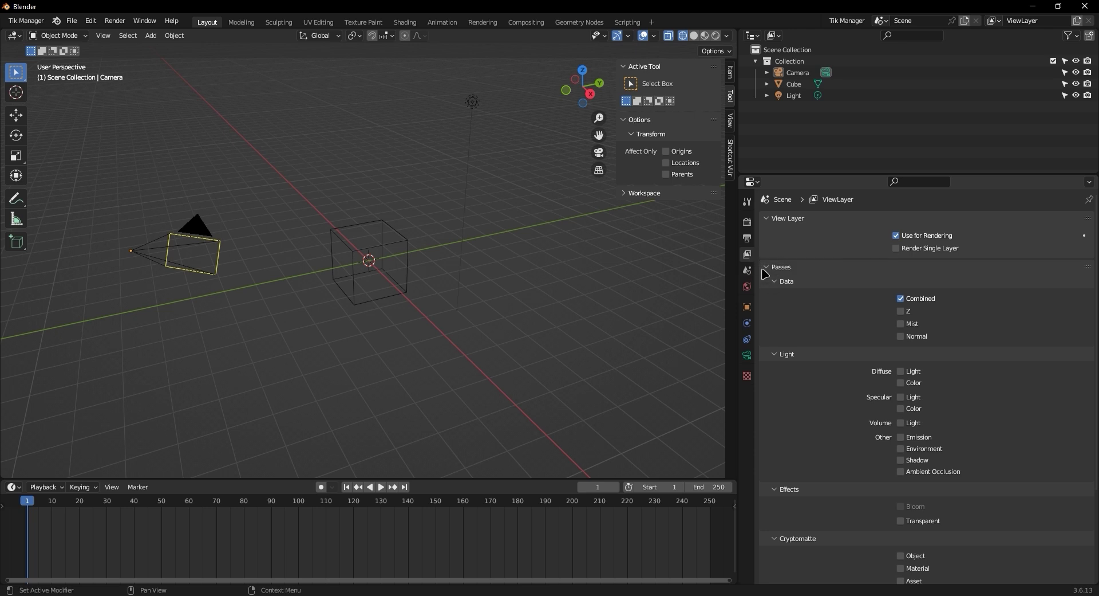
click(747, 270)
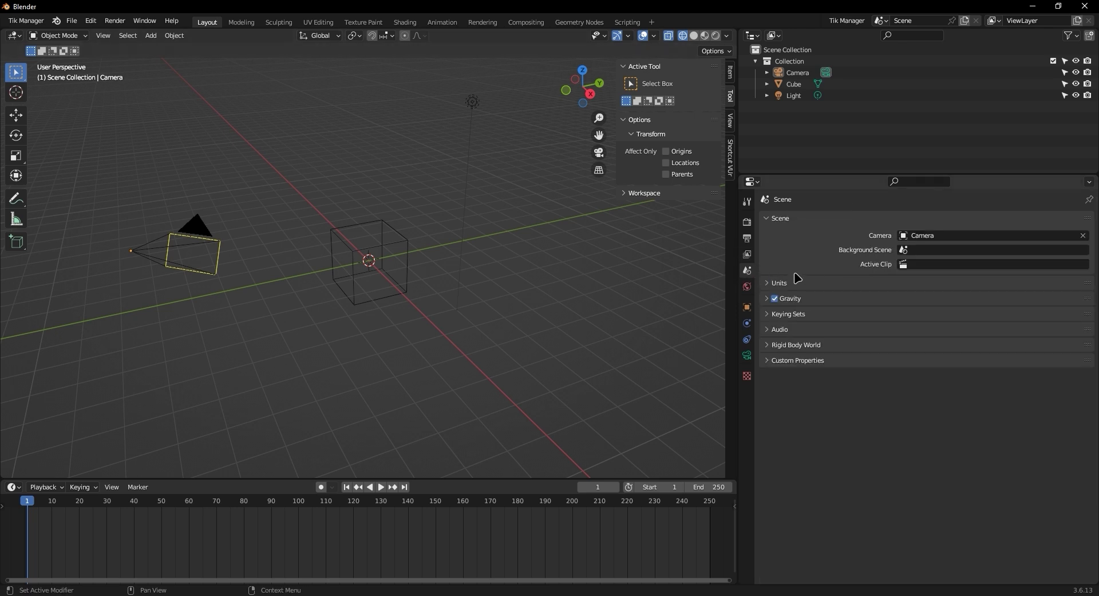
click(747, 286)
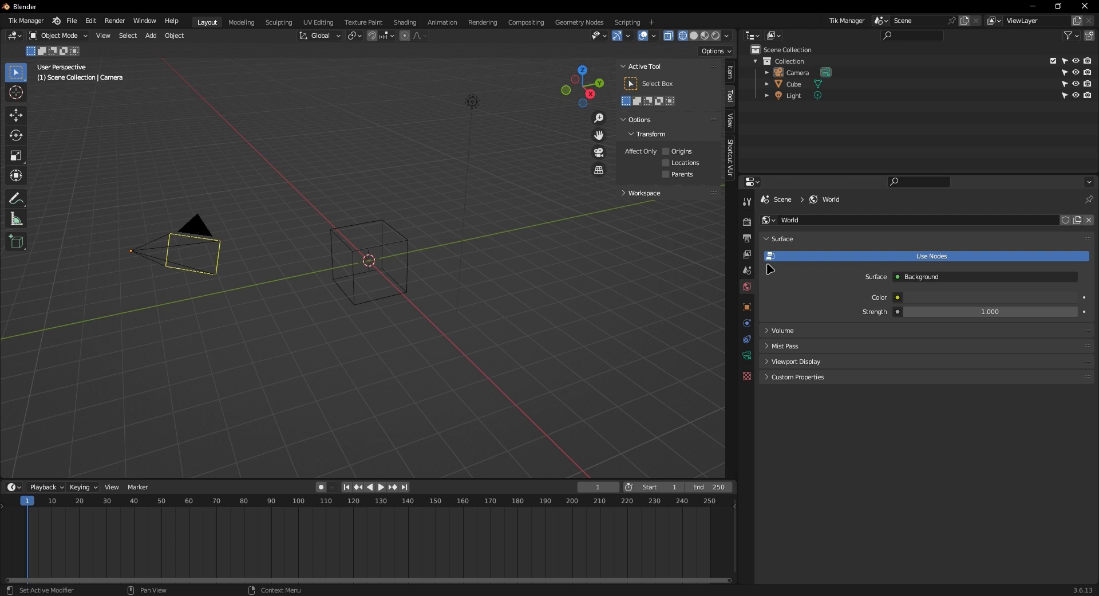
click(747, 307)
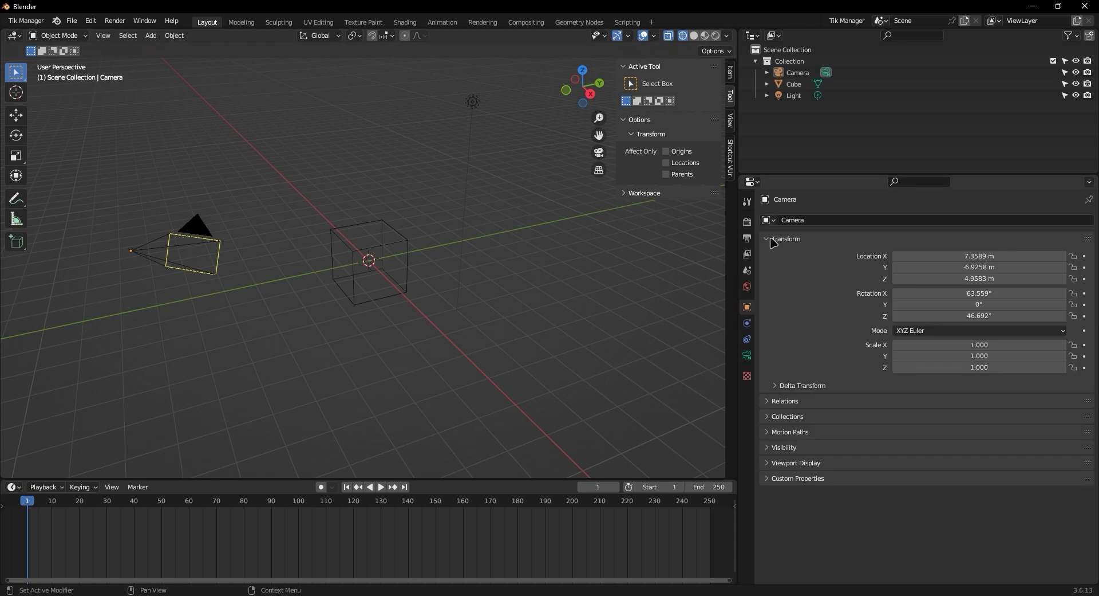
click(747, 323)
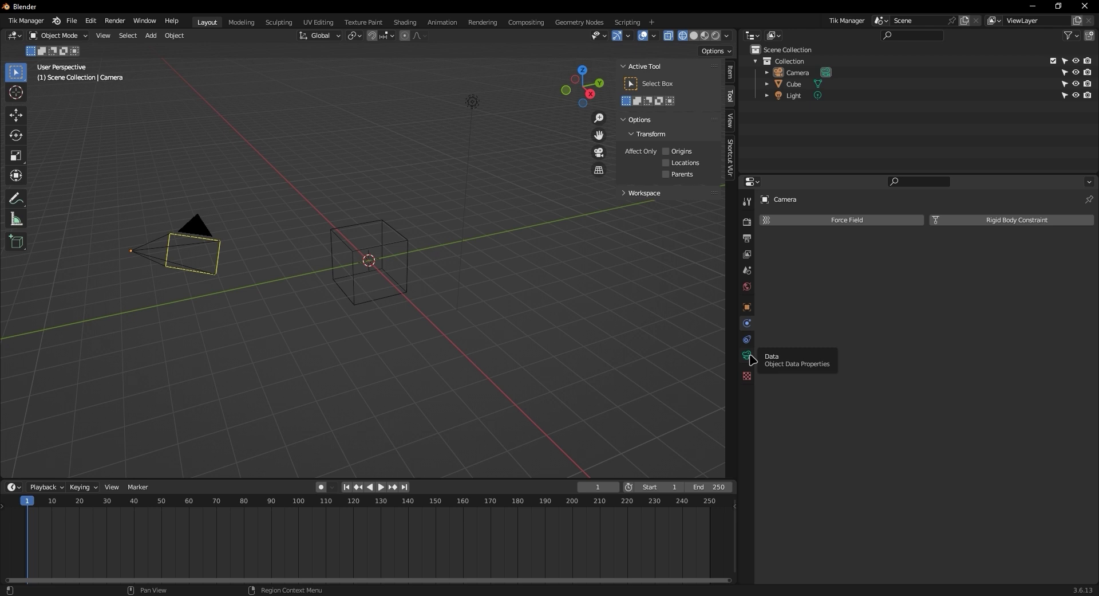
- Select the Cube and inspect its Material and mesh data settings, including UV Maps
click(352, 256)
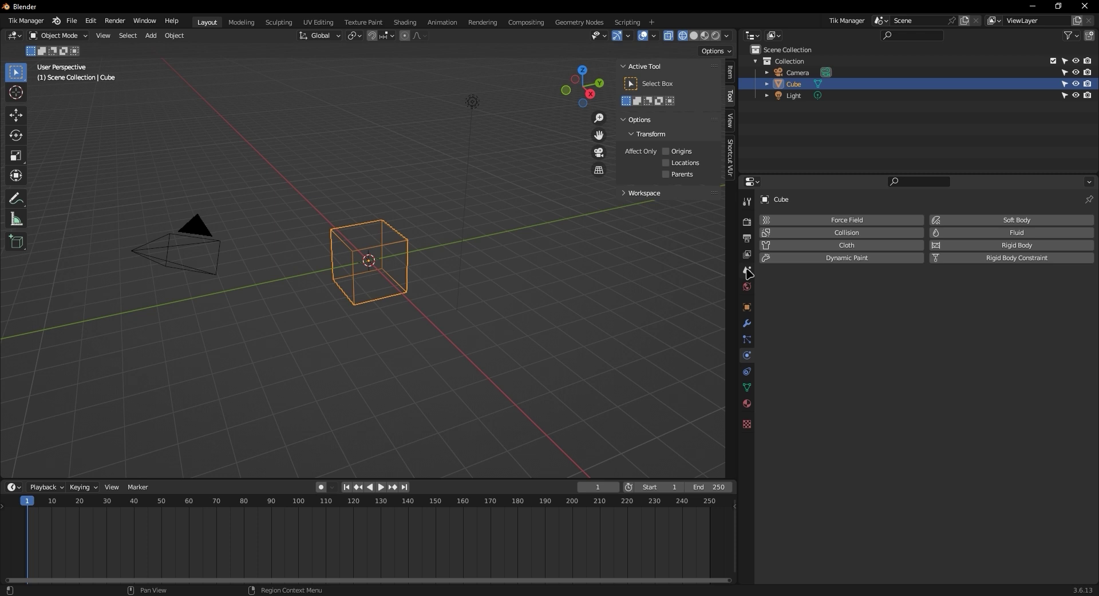
click(748, 404)
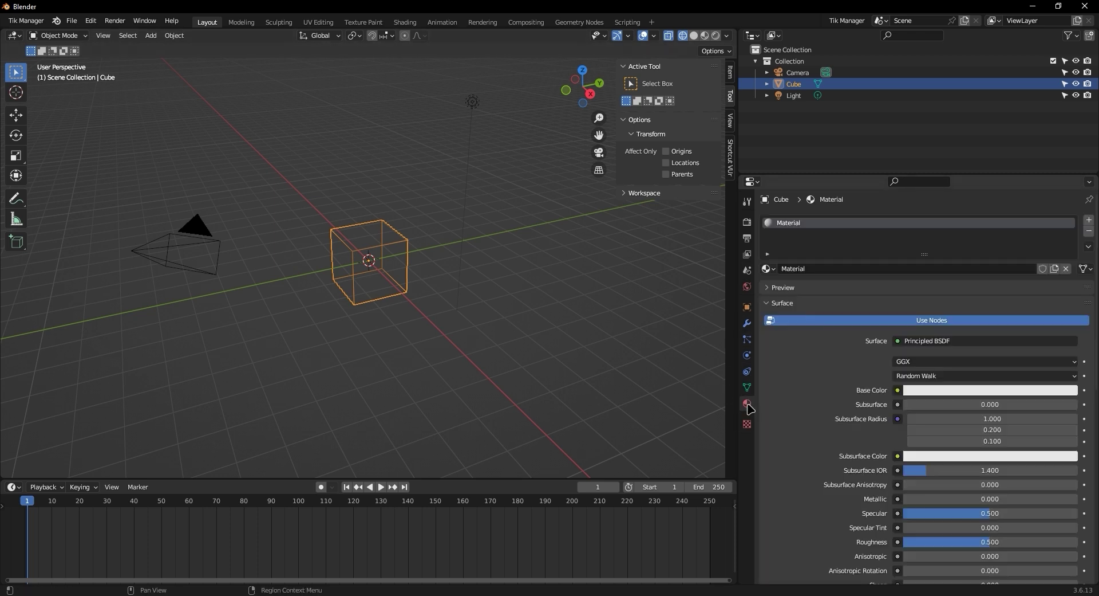
click(747, 387)
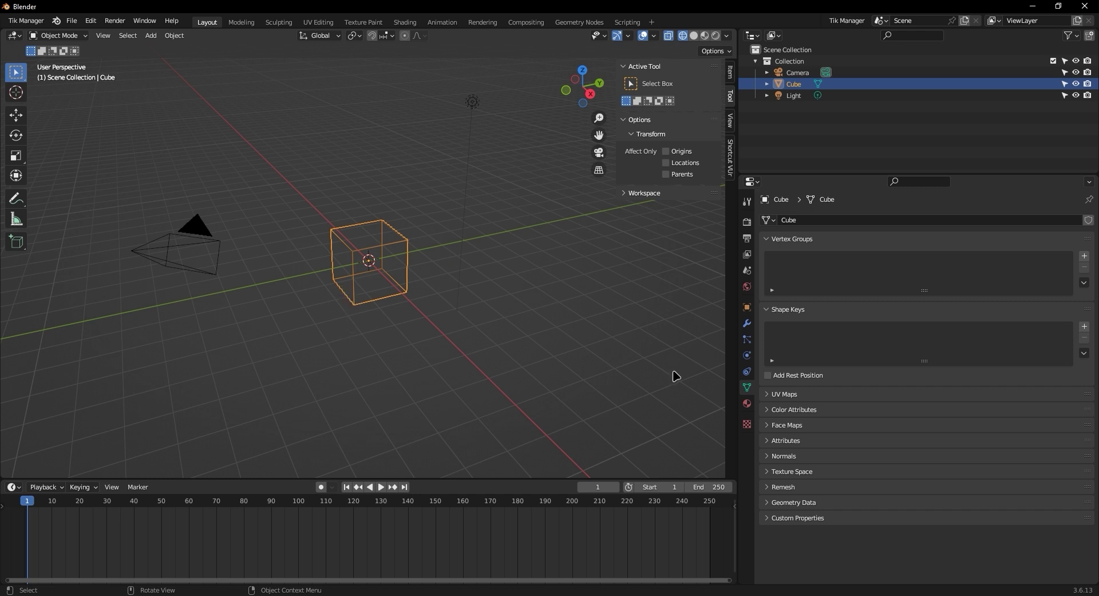
click(825, 395)
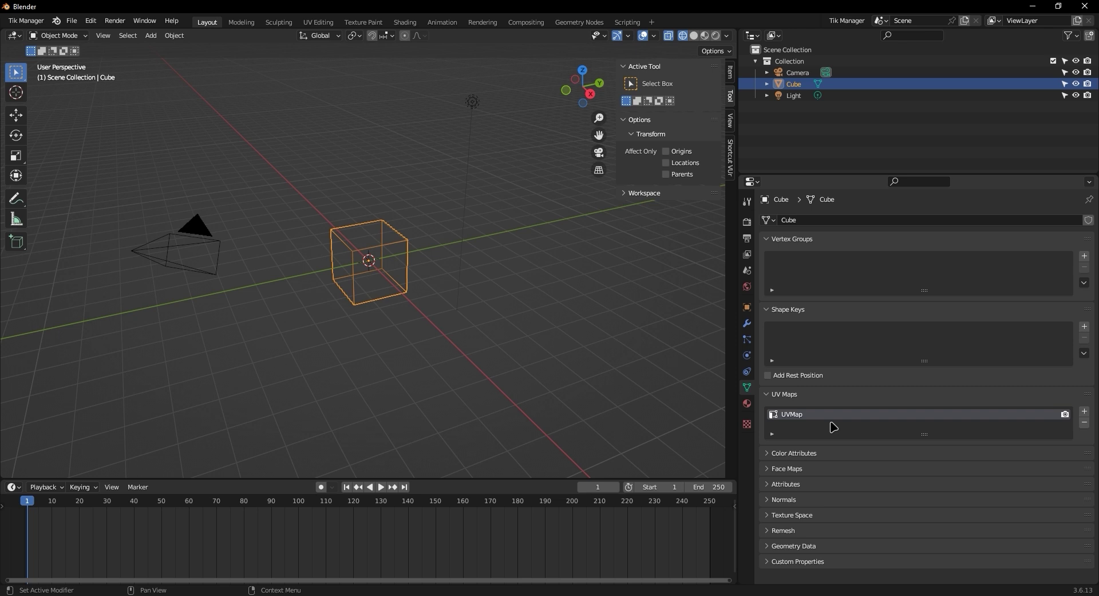
click(822, 397)
- View the Constraints and Physics tabs, then select the Light and deselect it
click(747, 371)
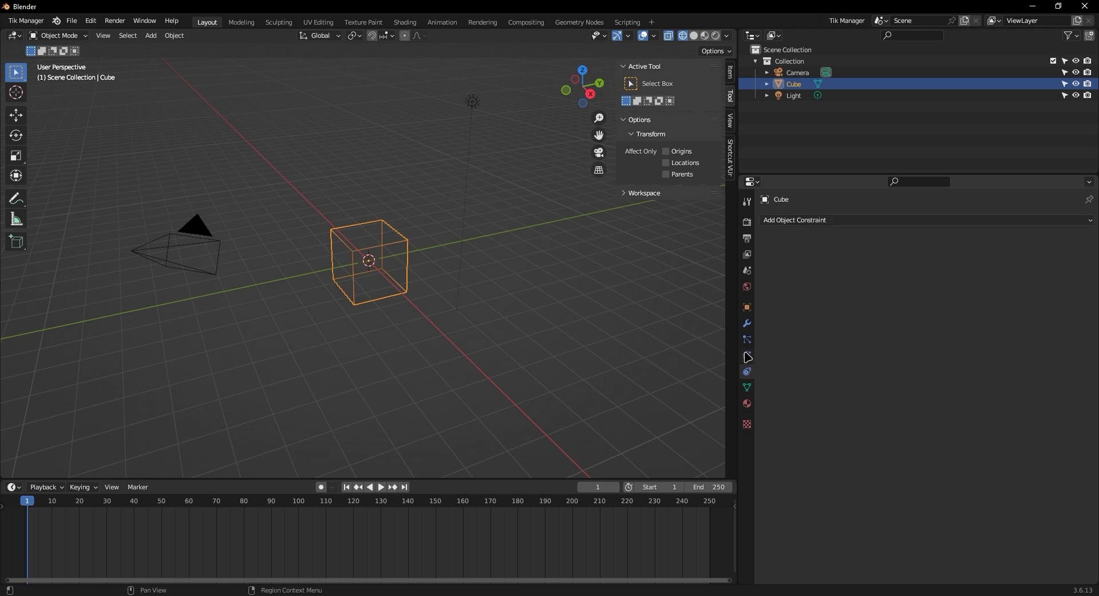
click(746, 355)
click(747, 371)
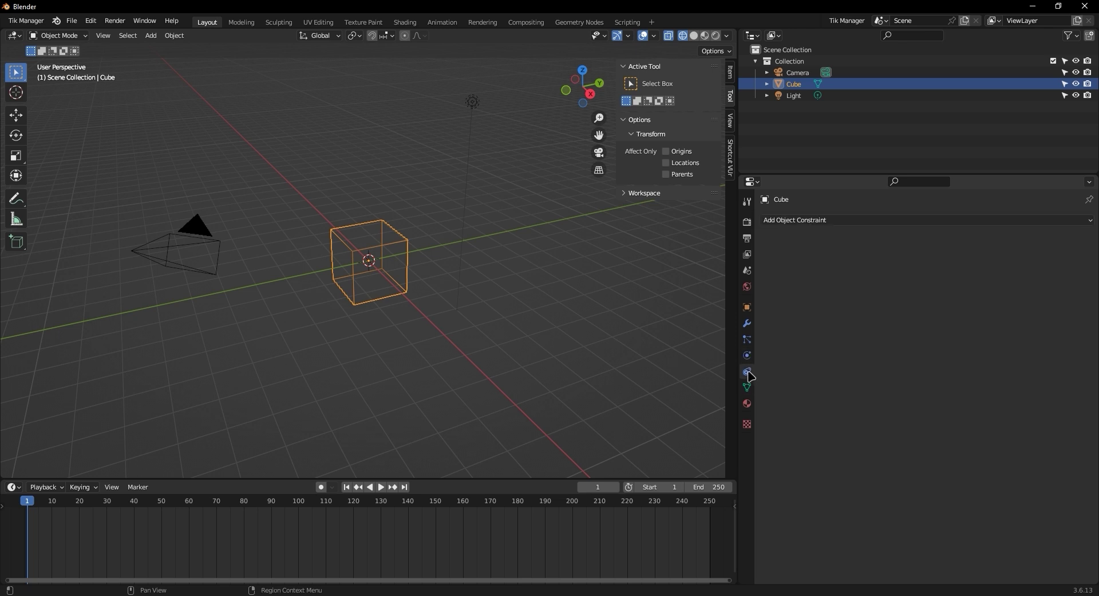
click(470, 105)
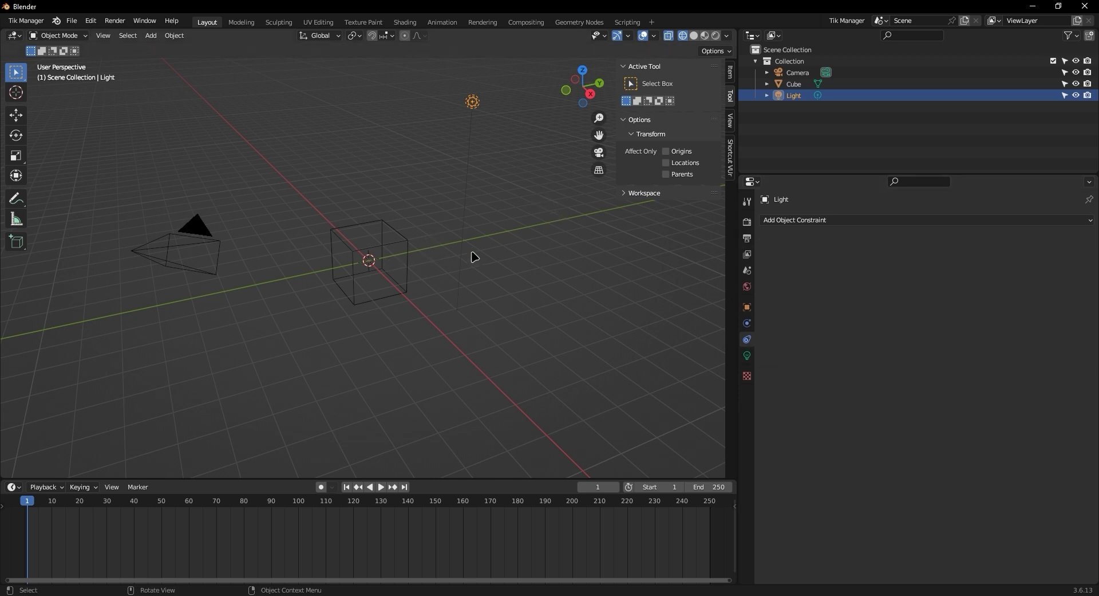
click(527, 233)
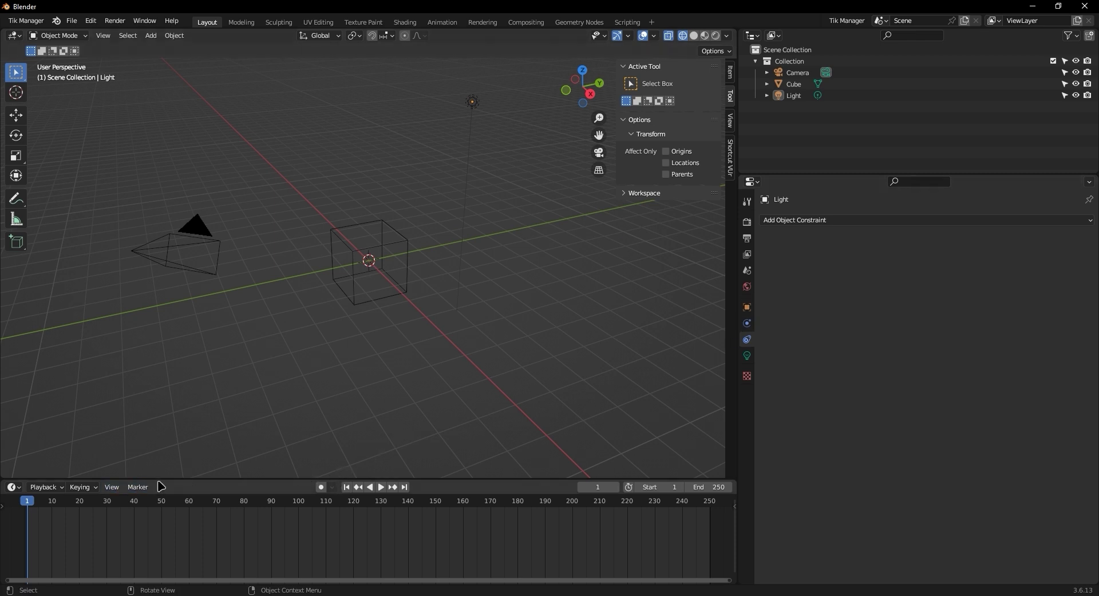
- Make the timeline taller and scrub the playhead from frame 0 past frame 12
drag(166, 477, 184, 399)
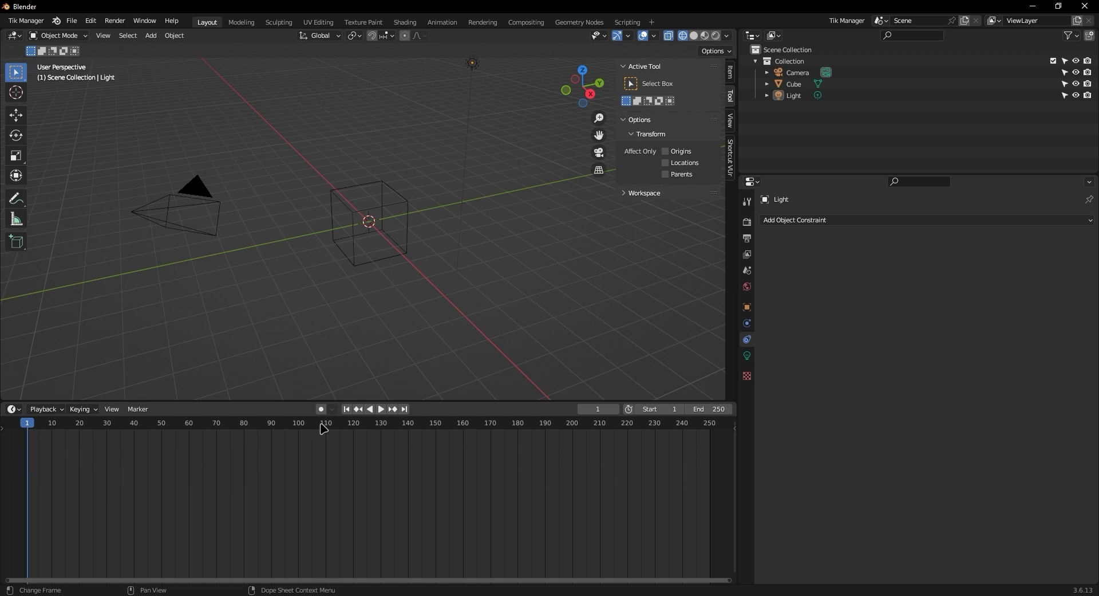
mouse_move(32, 429)
mouse_down()
mouse_move(601, 449)
mouse_move(705, 434)
mouse_move(13, 429)
mouse_move(28, 427)
mouse_up()
drag(28, 427, 60, 431)
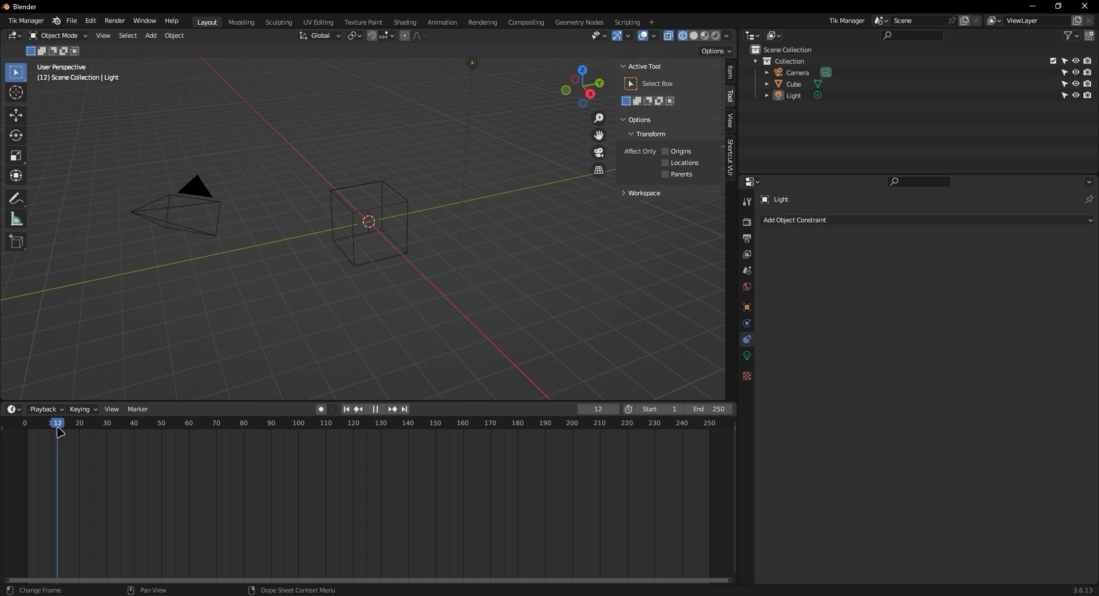
drag(60, 431, 120, 430)
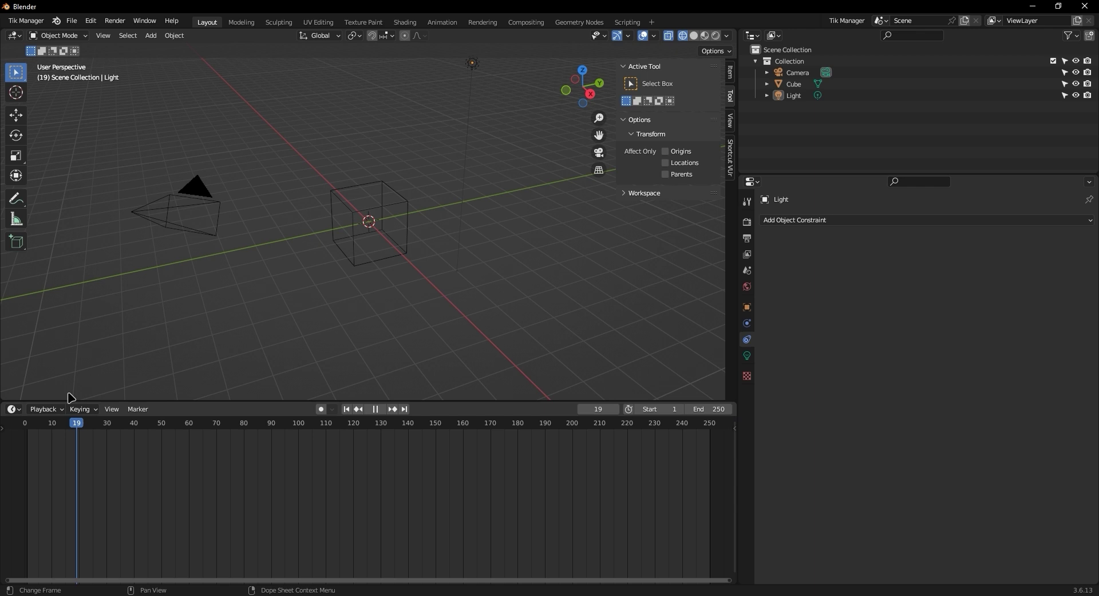
- Play and stop the animation, leaving the current frame at 10
key(space)
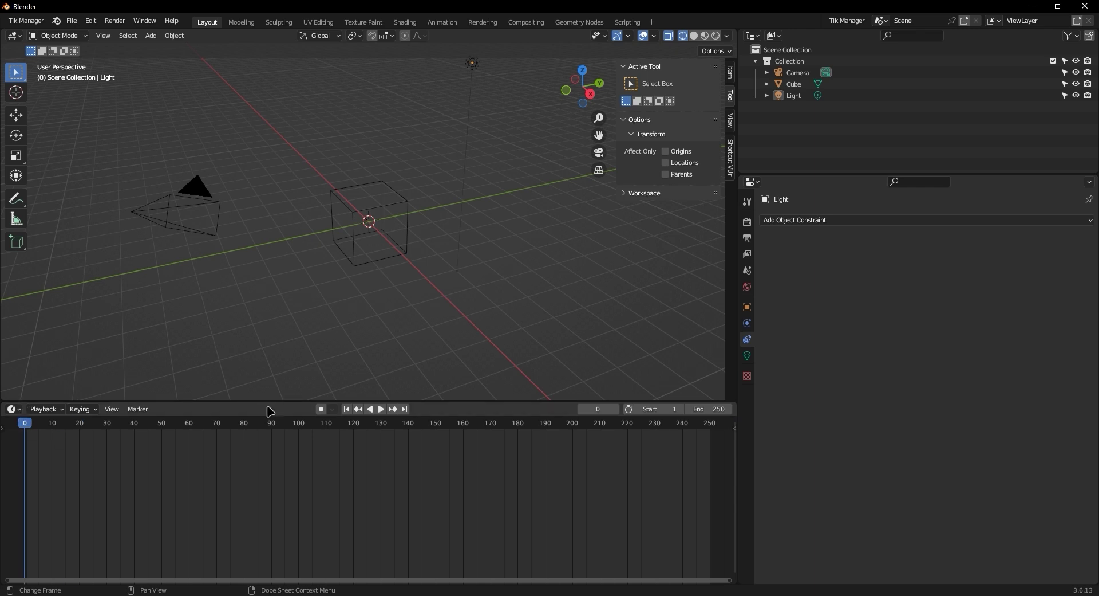
click(381, 410)
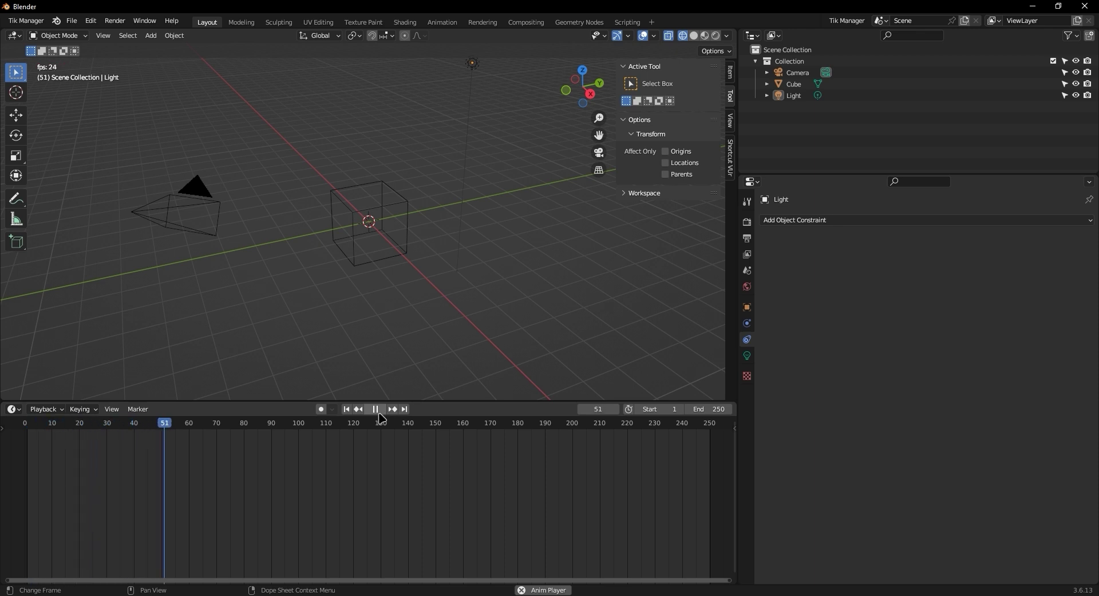
key(space)
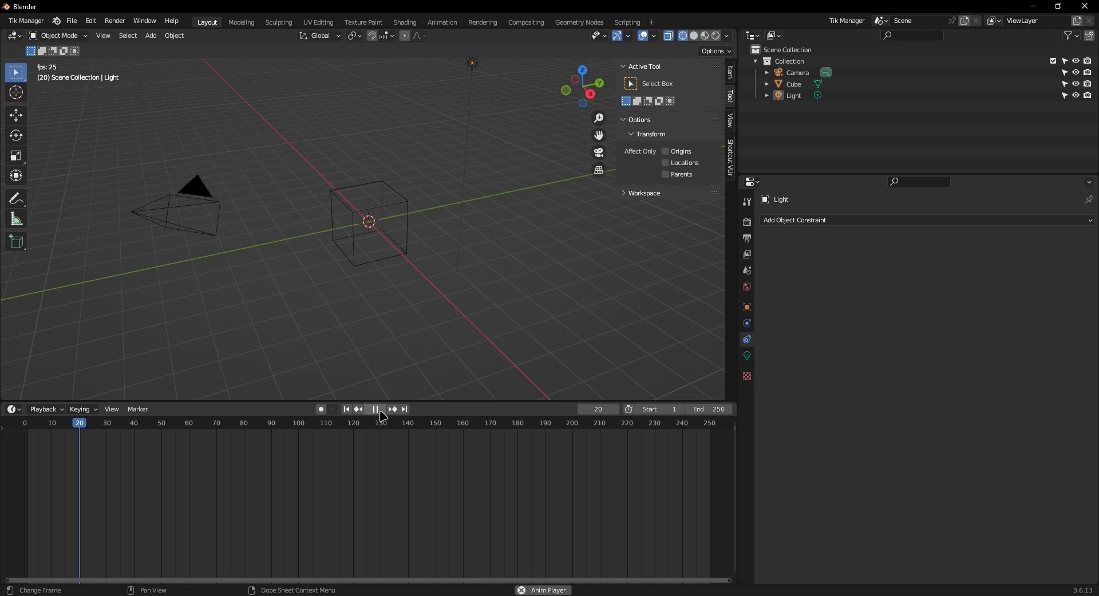
key(space)
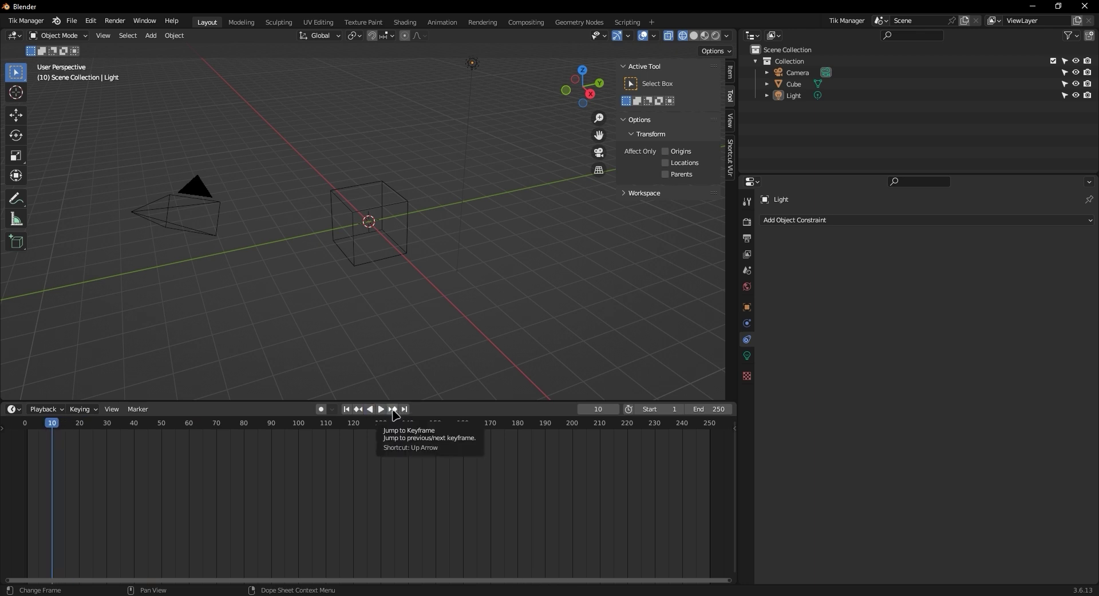
click(393, 409)
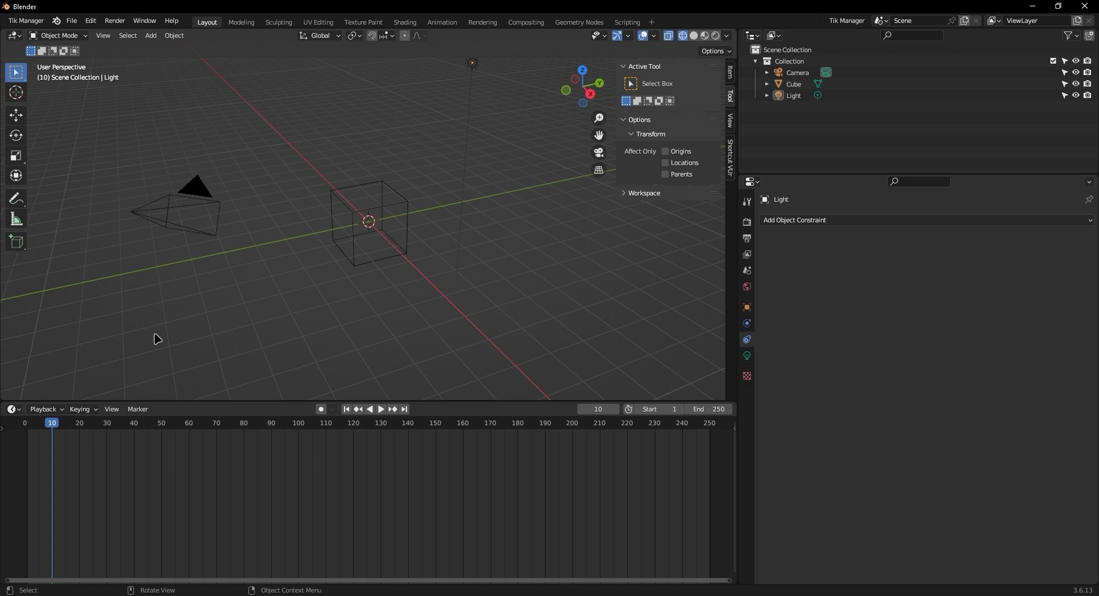
- Select the cube and insert a scale keyframe at frame 10
key(i)
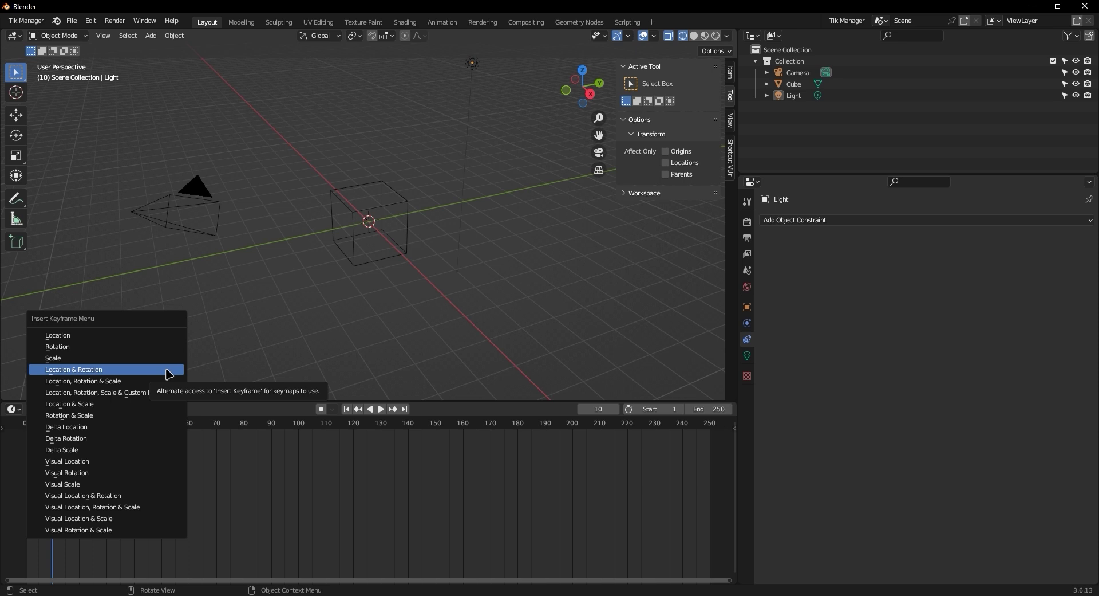
click(411, 208)
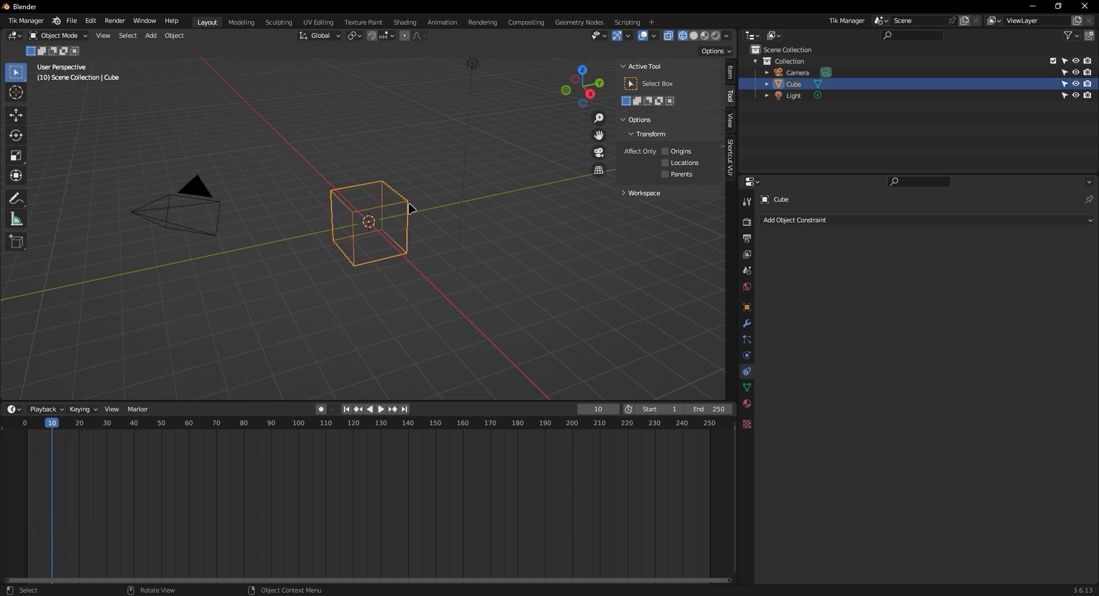
key(i)
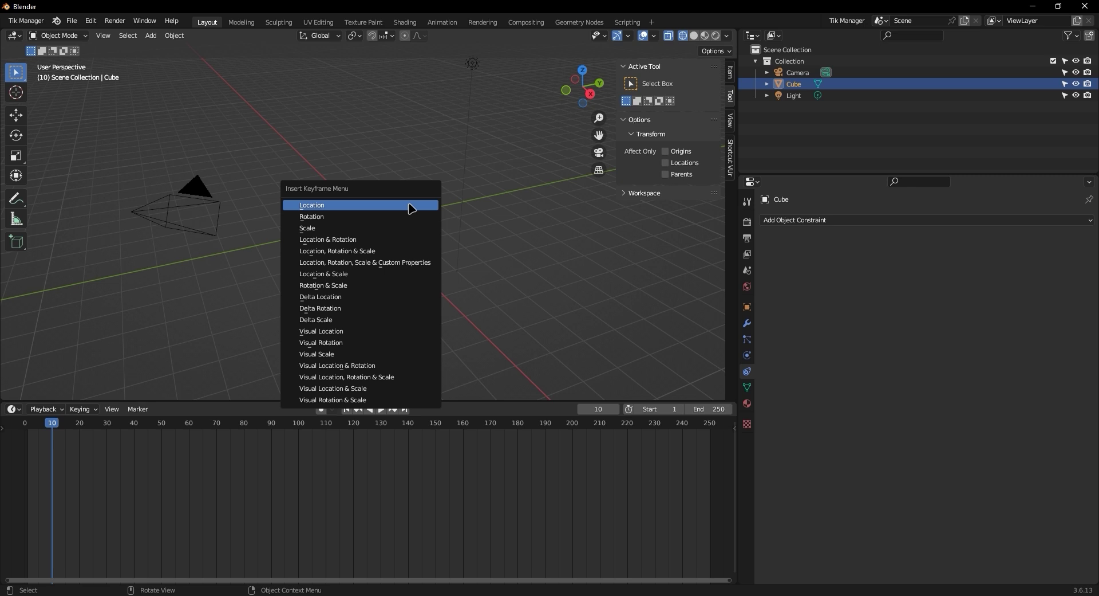
click(407, 231)
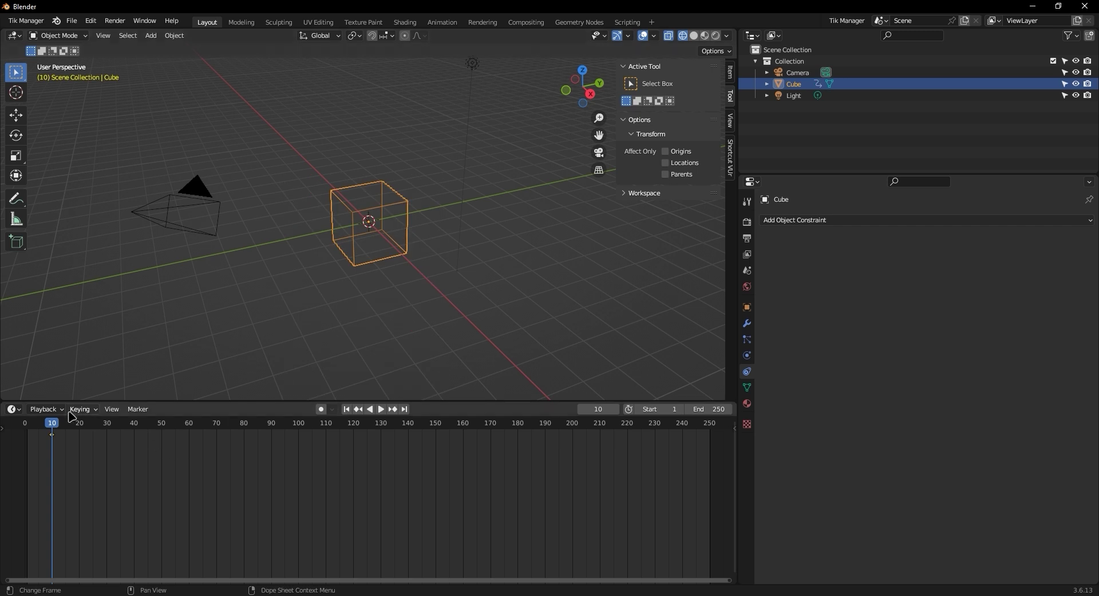
- At frame 91, enlarge the cube, keyframe its scale, and preview another frame
key(space)
key(space)
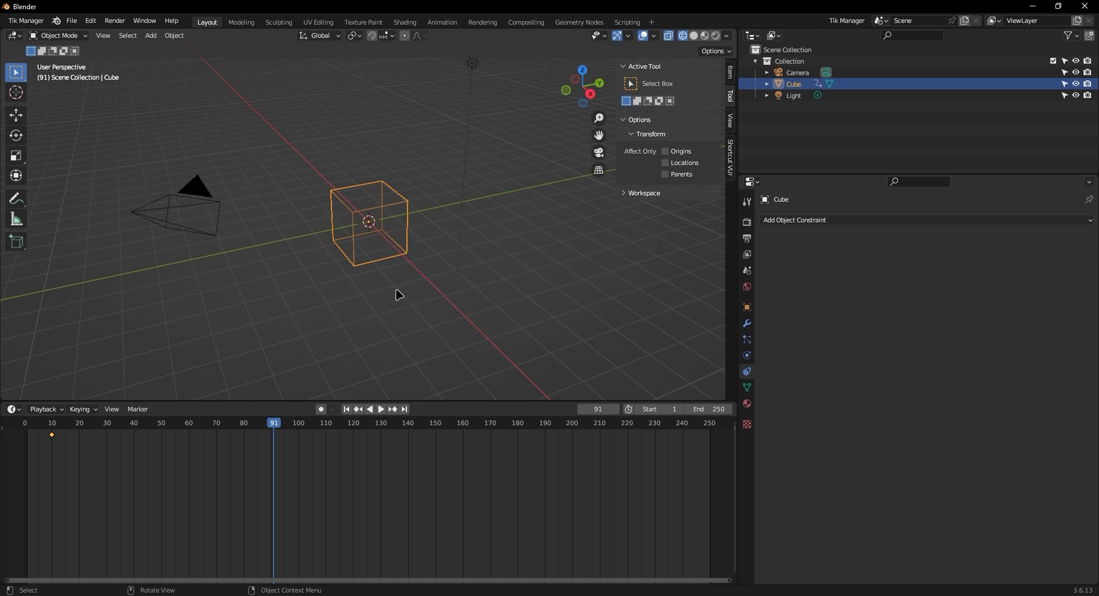
key(s)
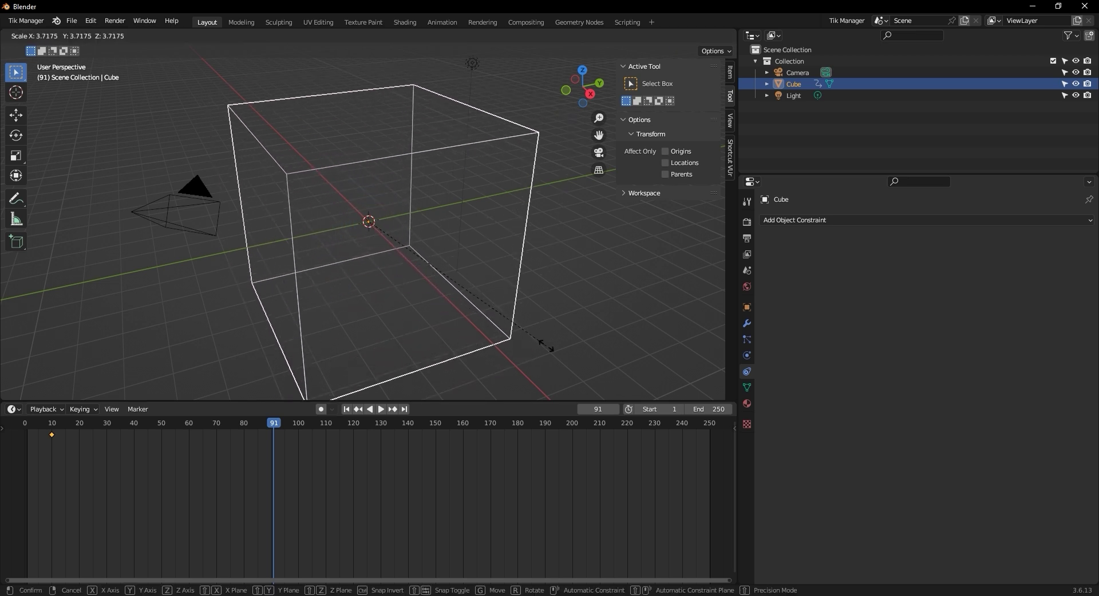
click(472, 306)
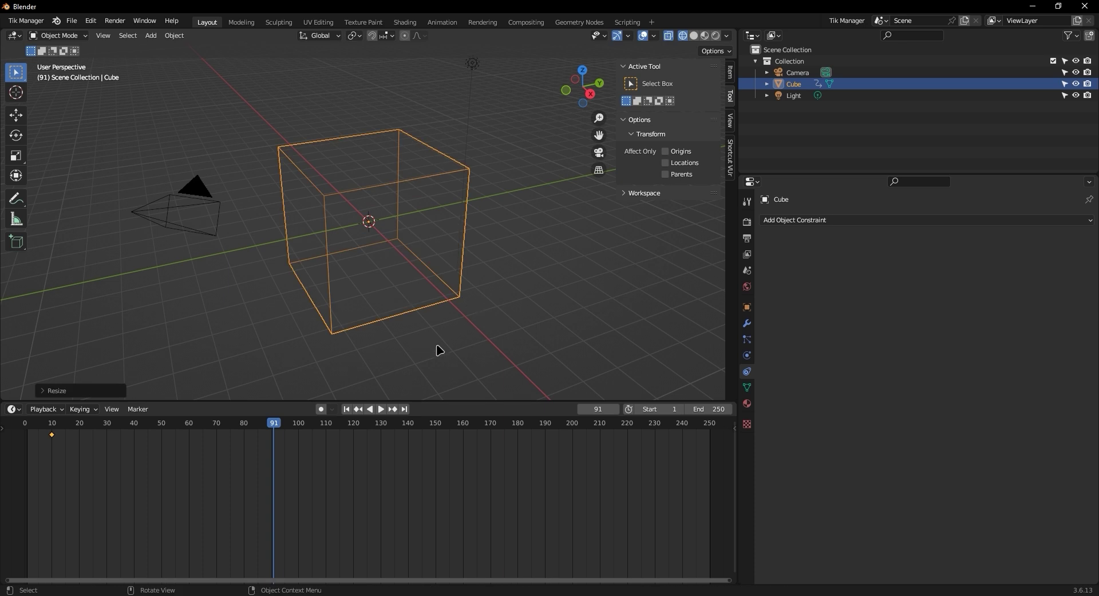
key(i)
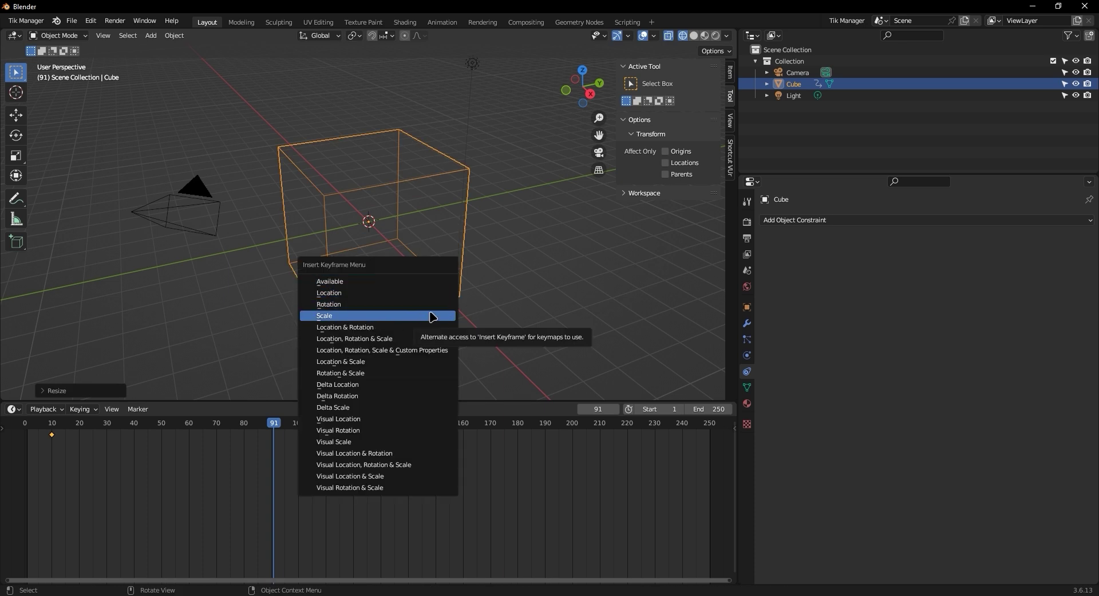
click(430, 314)
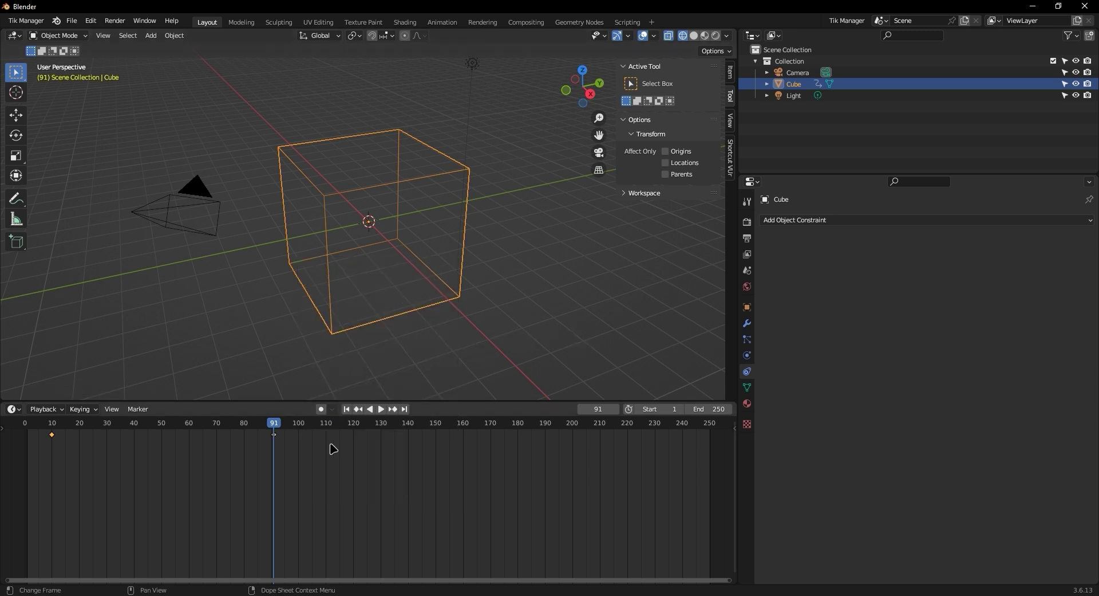
click(266, 425)
- Box-select and delete the cube's scale keyframes, return to frame 0, and shrink the timeline
drag(268, 428, 27, 428)
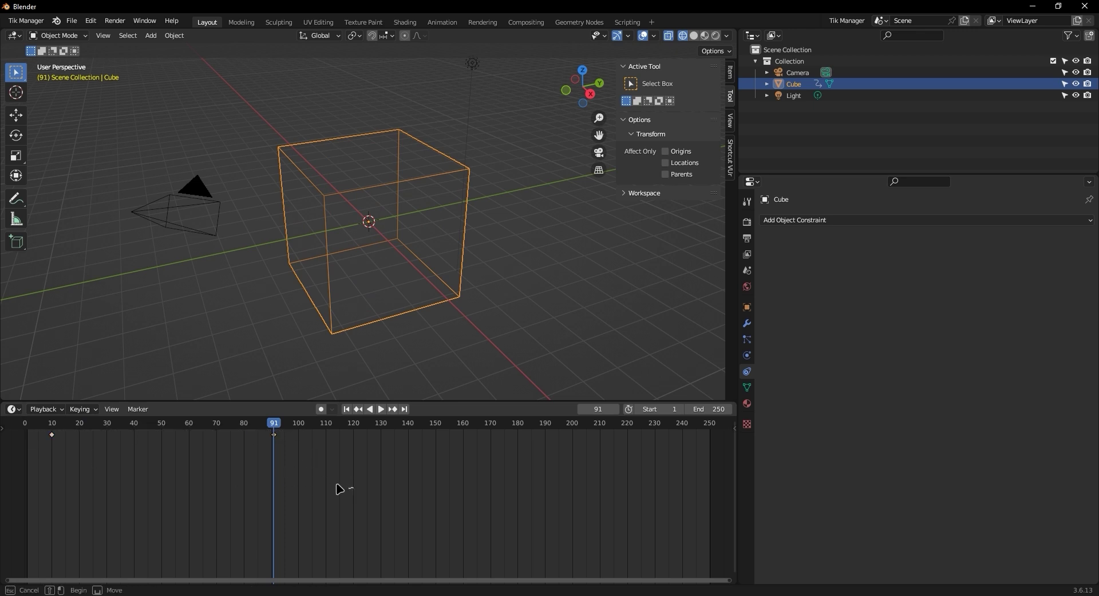
drag(353, 489, 33, 426)
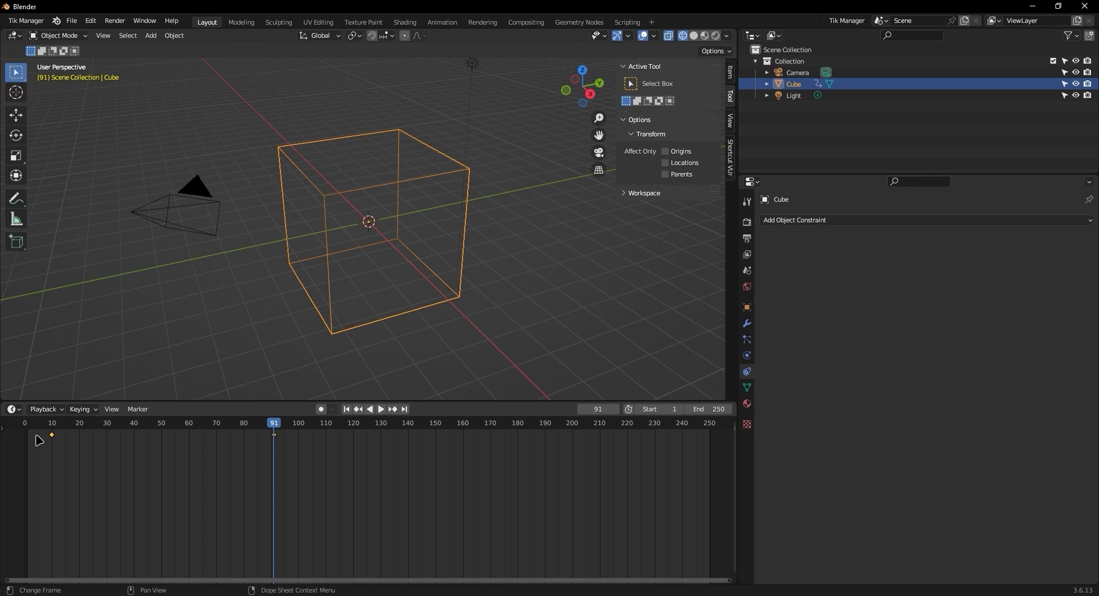
right_click(78, 451)
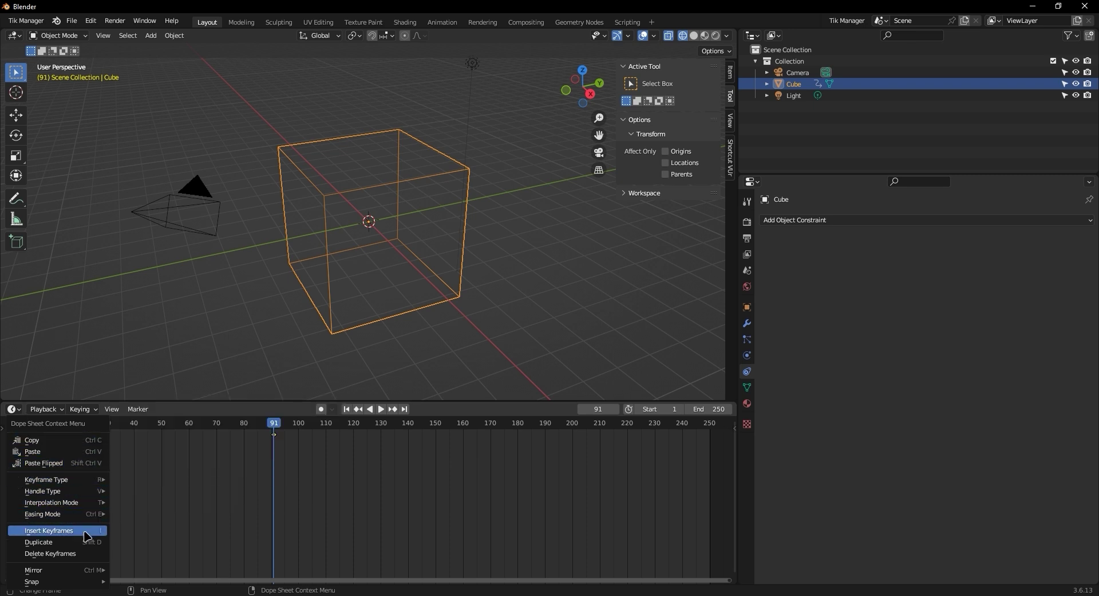
click(80, 553)
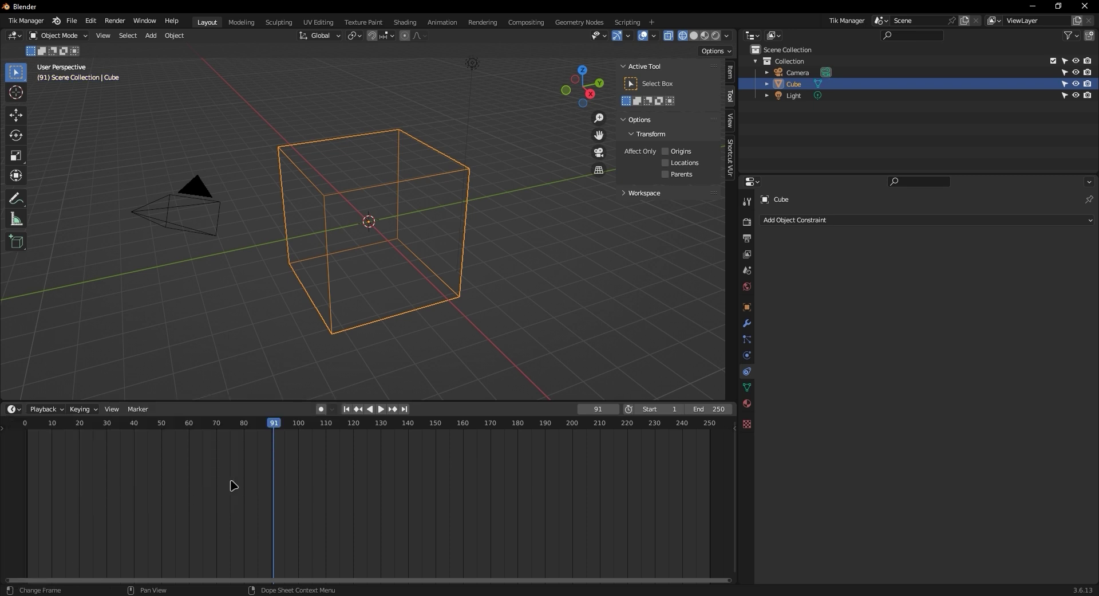
drag(271, 428, 25, 474)
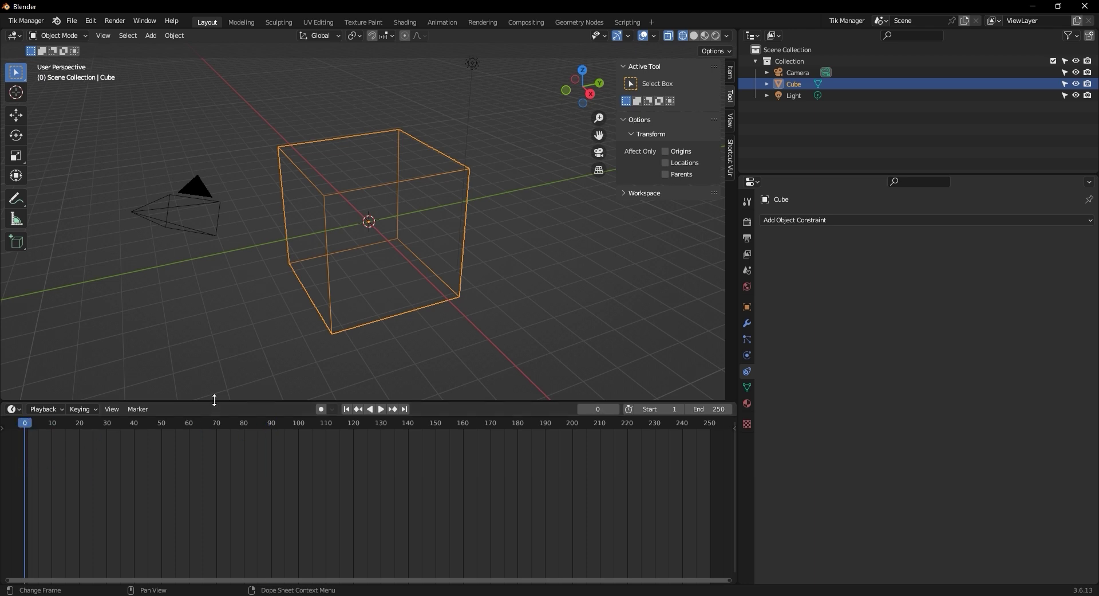
drag(214, 400, 143, 486)
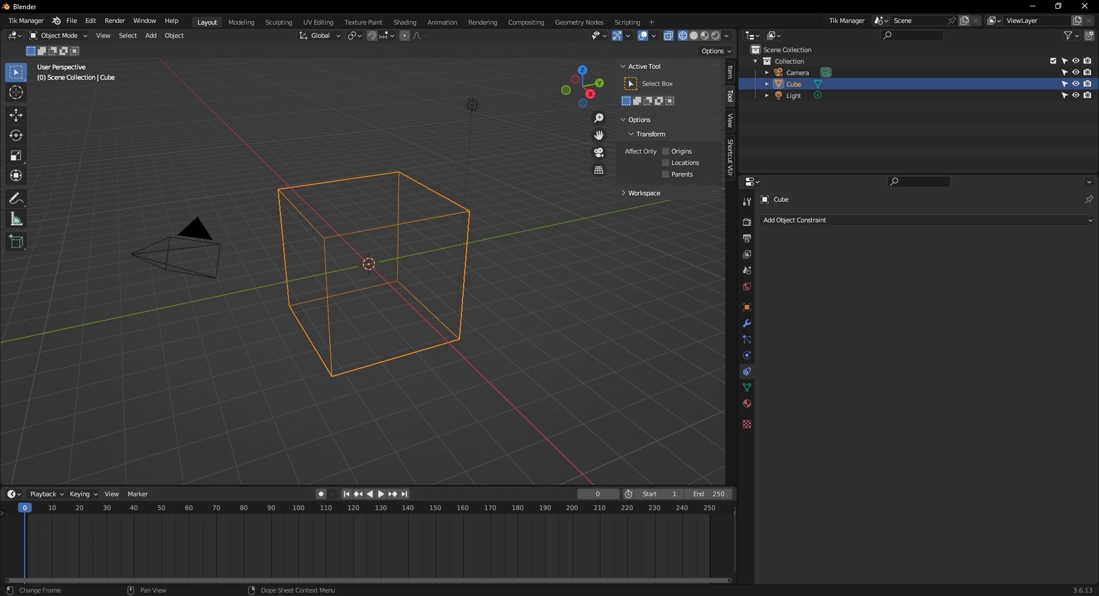
- Set the scene's End frame to 500
click(721, 494)
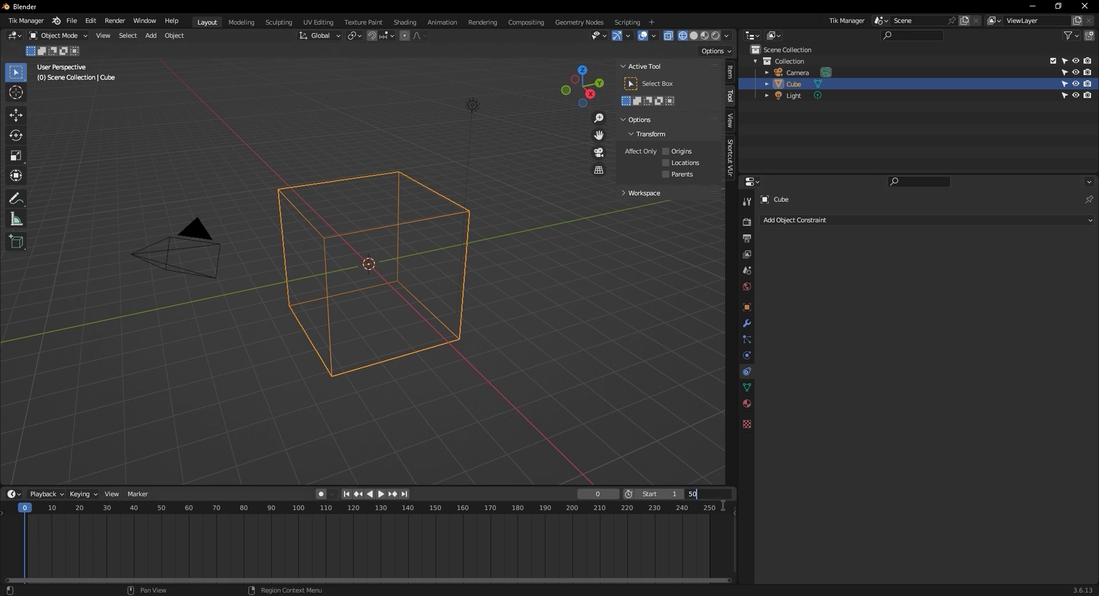
text(500)
key(Return)
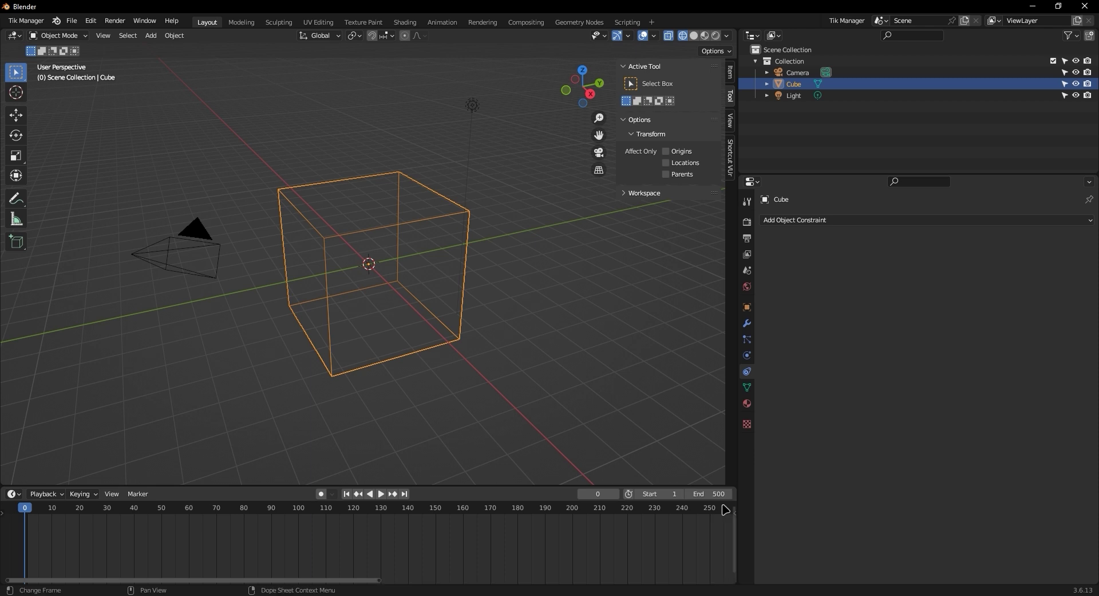
- Zoom and pan the timeline to show the full 0–500 frame range
ctrl+middle_drag(549, 540, 518, 524)
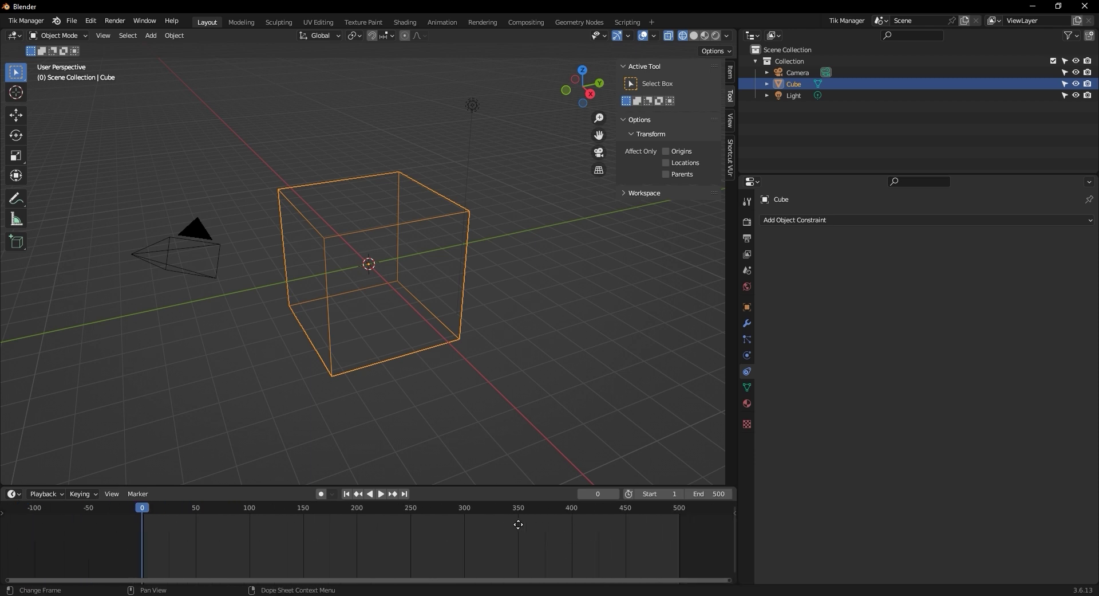
scroll(518, 530, up, 5)
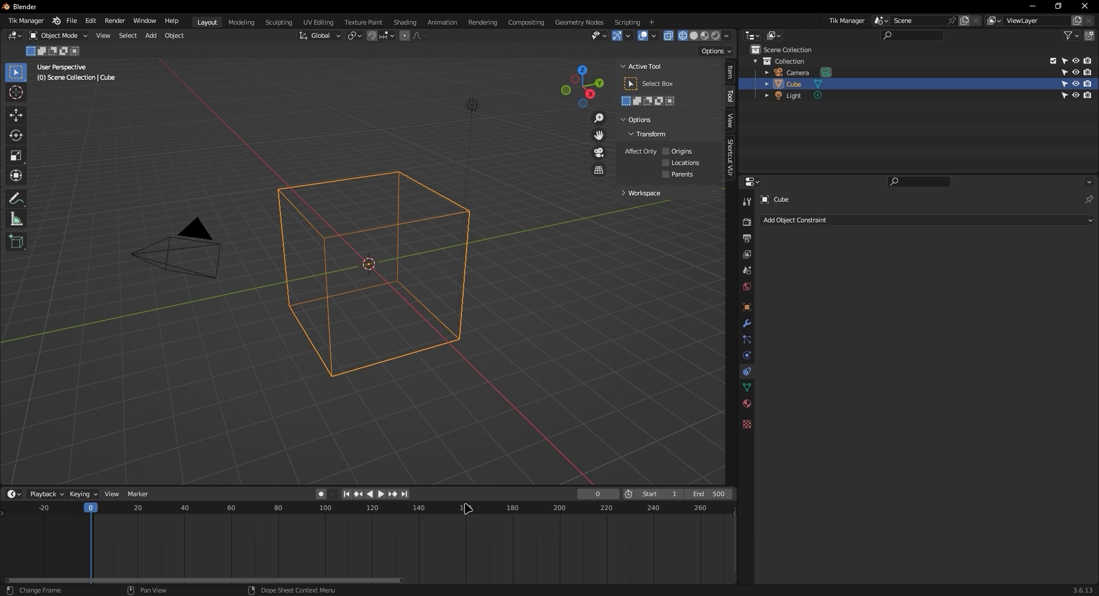
scroll(384, 536, down, 4)
scroll(401, 539, down, 2)
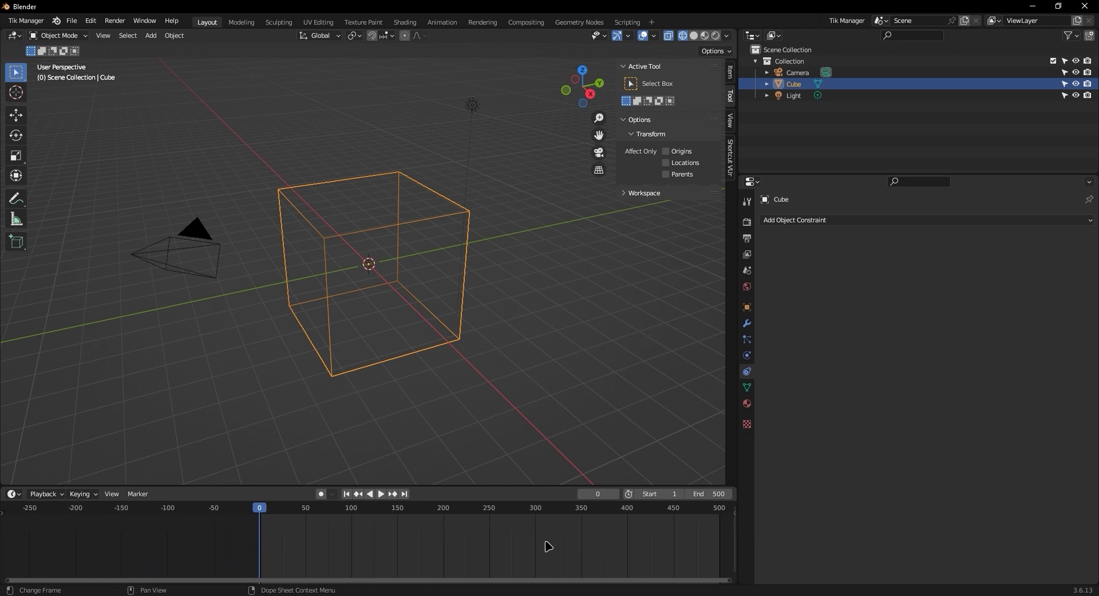
middle_drag(548, 544, 431, 533)
scroll(435, 544, down, 2)
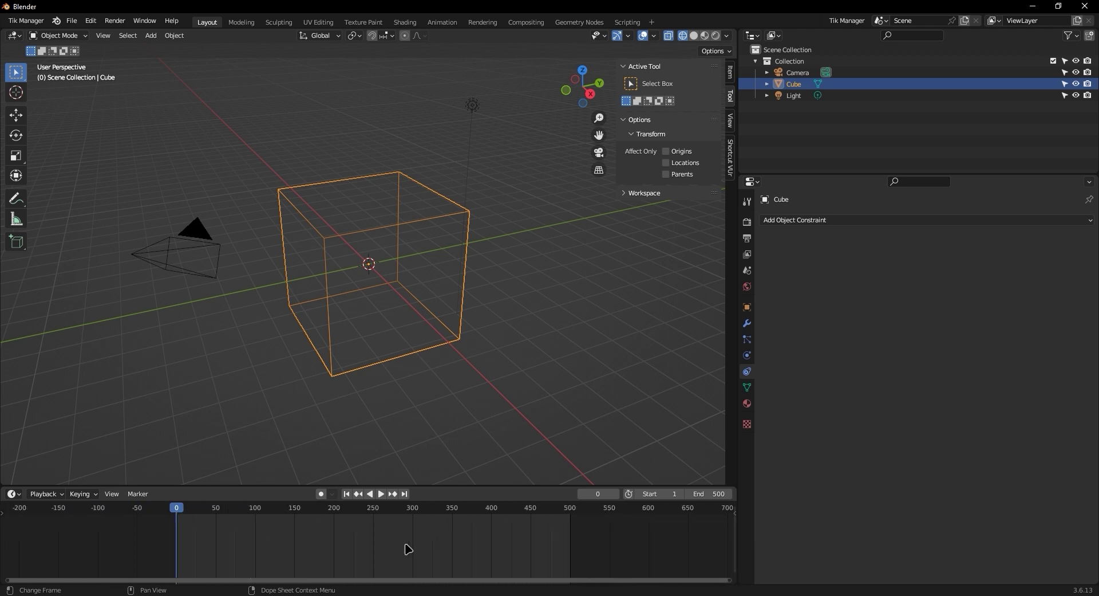
scroll(408, 545, up, 2)
scroll(407, 546, down, 4)
scroll(408, 549, up, 4)
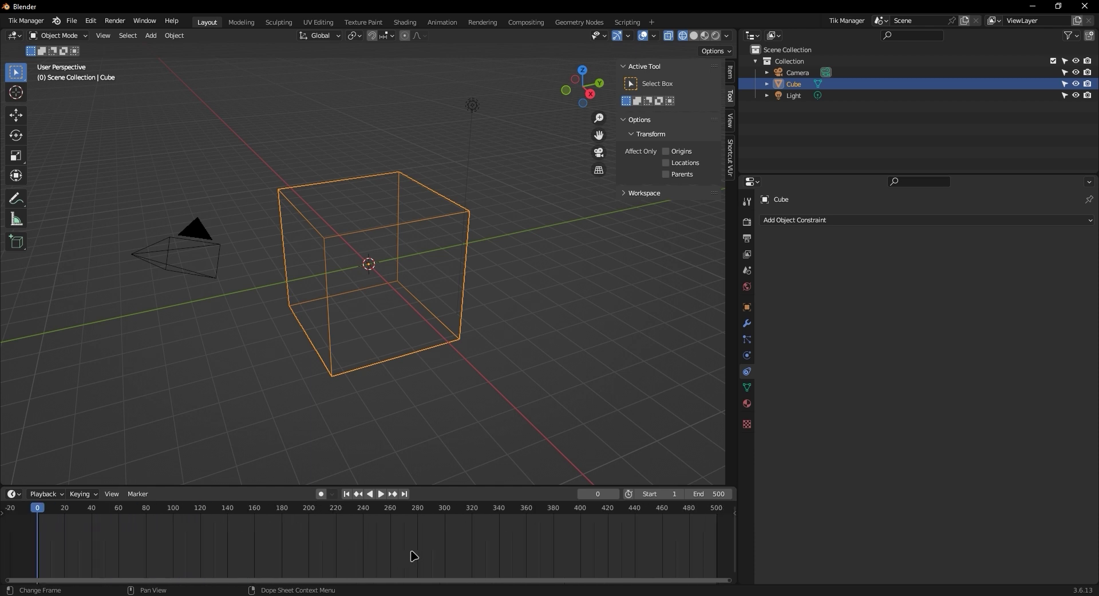
scroll(411, 551, down, 4)
scroll(414, 553, down, 2)
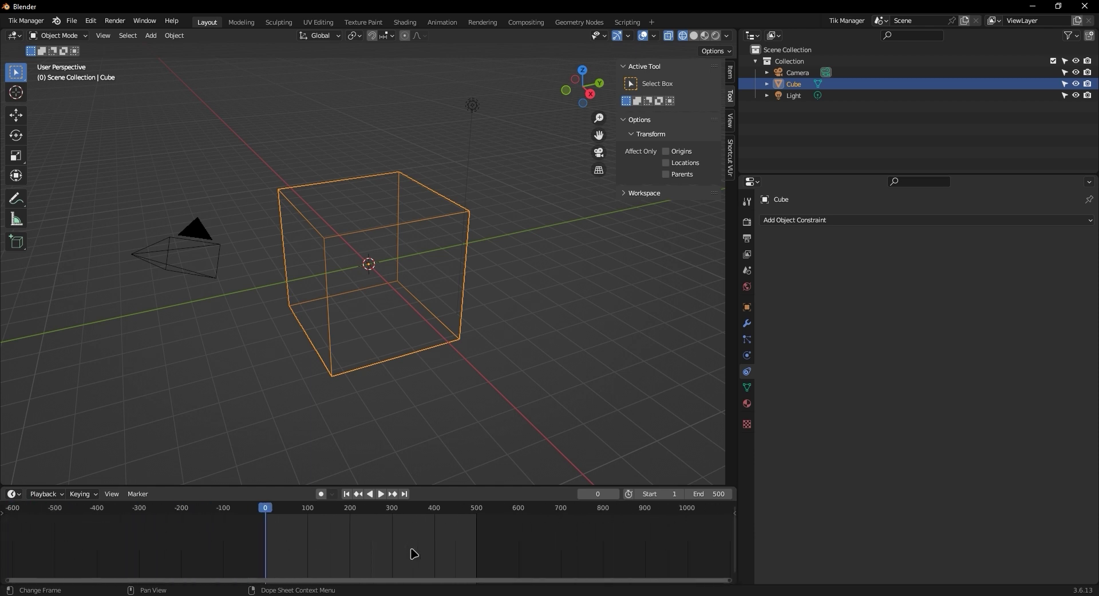
scroll(413, 553, up, 5)
scroll(407, 539, down, 3)
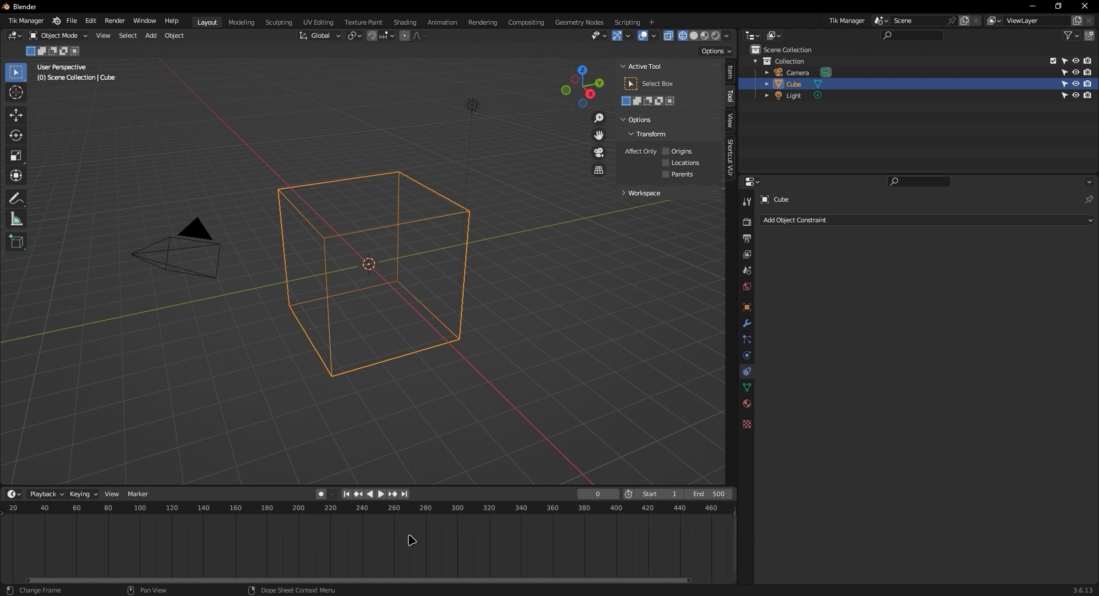
middle_drag(520, 542, 493, 549)
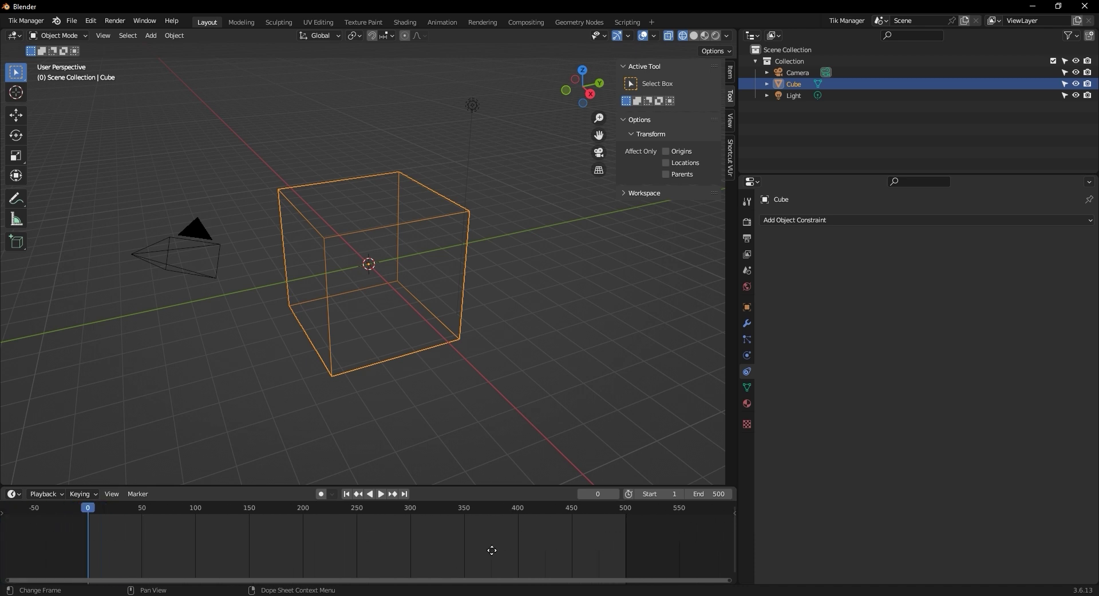
- Leave the start frame at 1 and jump the current frame to 50, then 93
click(671, 493)
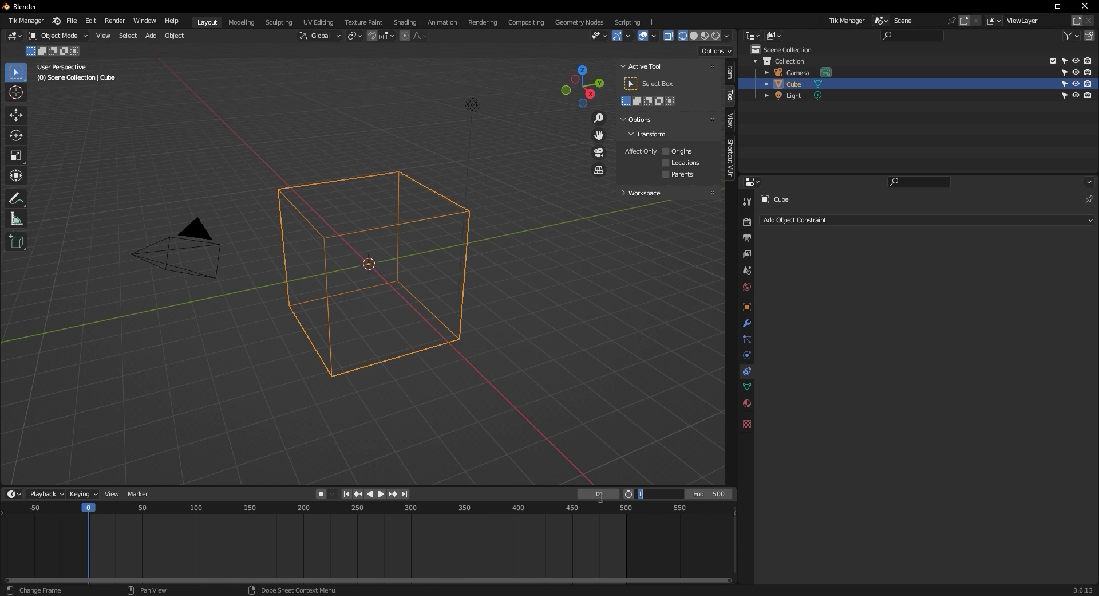
key(Return)
click(599, 497)
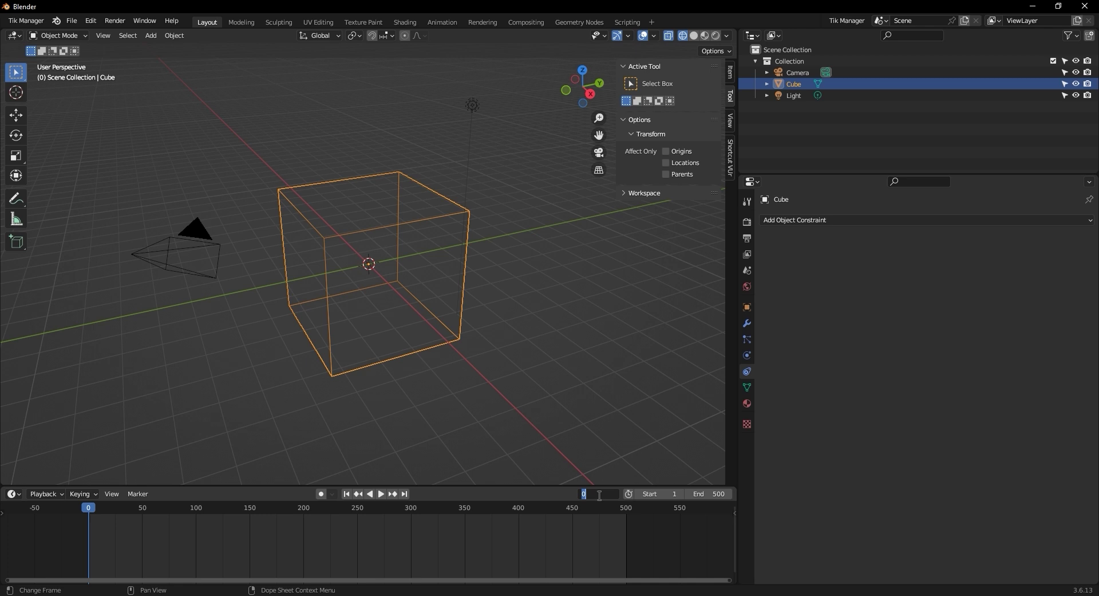
text(50)
key(Return)
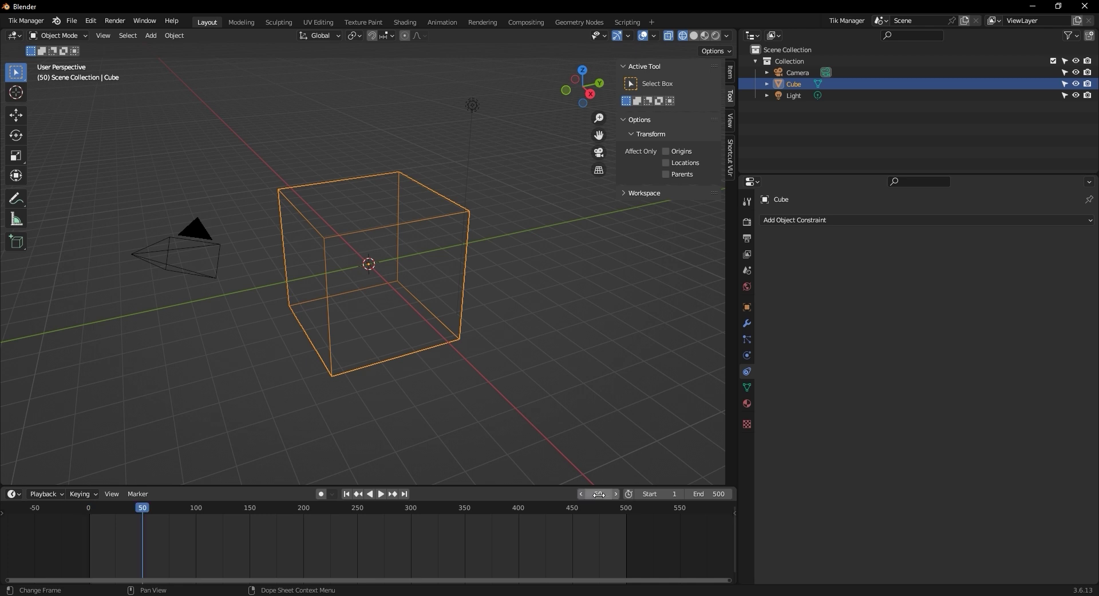
click(599, 493)
key(Return)
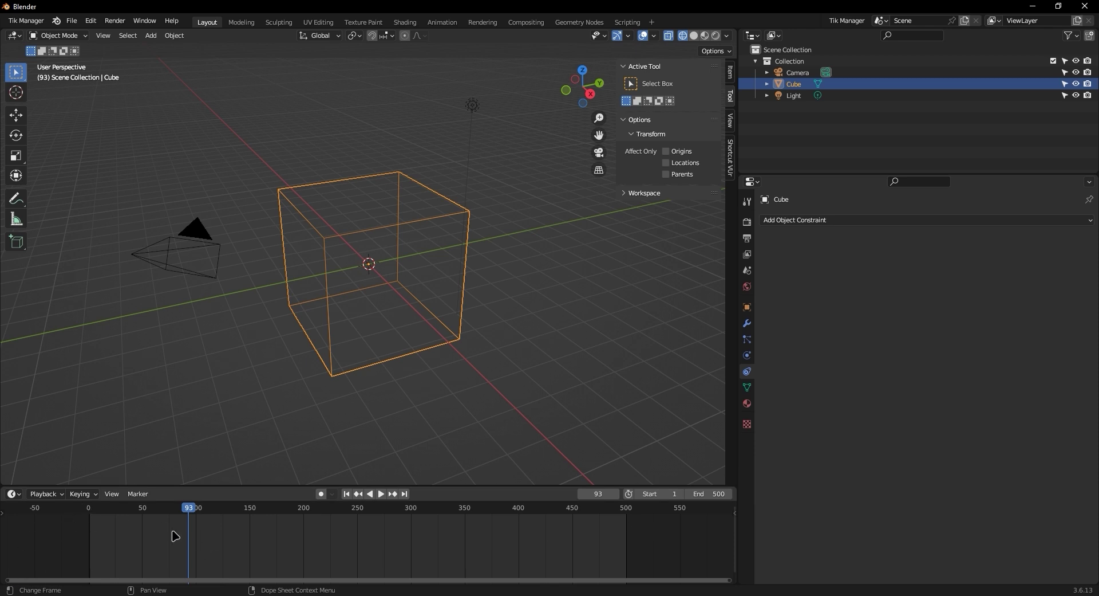
- Briefly play and stop the animation so the playhead rests on frame 92
scroll(187, 521, up, 10)
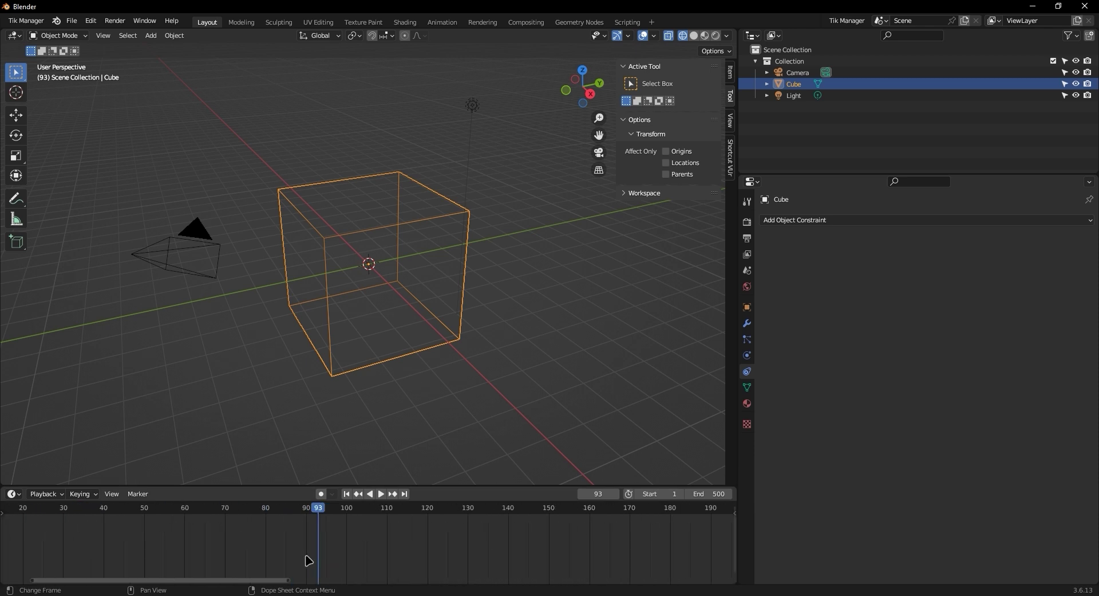
middle_drag(291, 535, 269, 511)
scroll(481, 519, up, 4)
key(space)
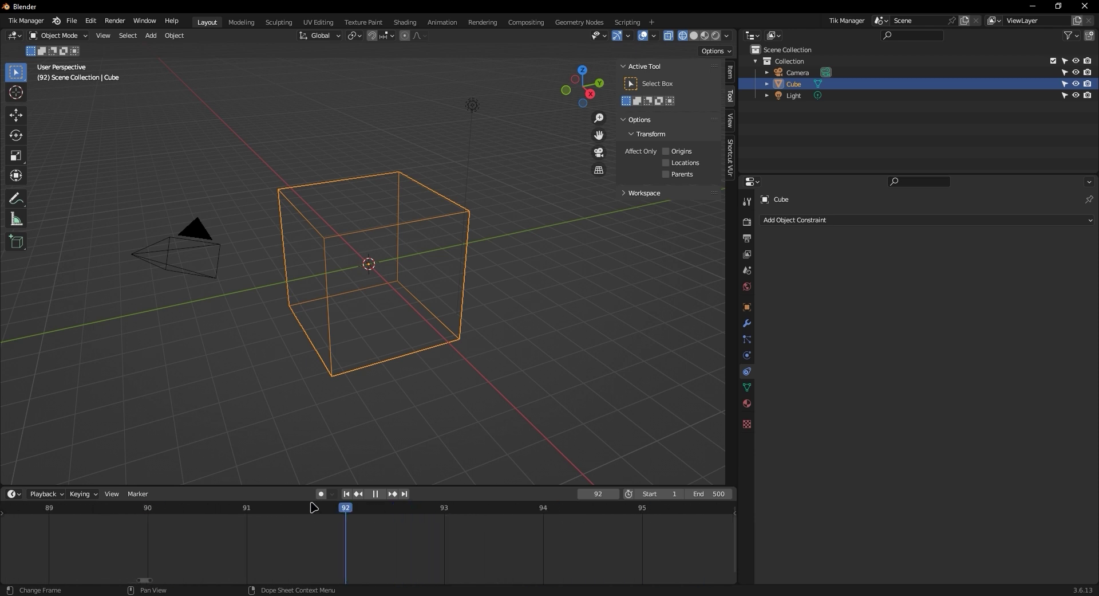
key(Escape)
scroll(401, 515, down, 7)
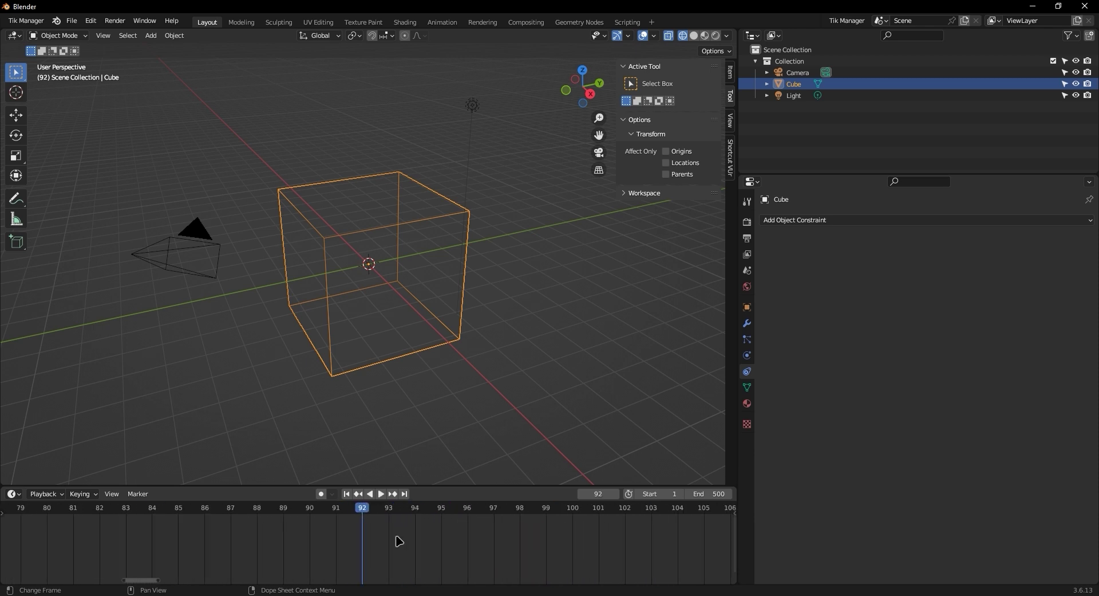
scroll(378, 545, down, 10)
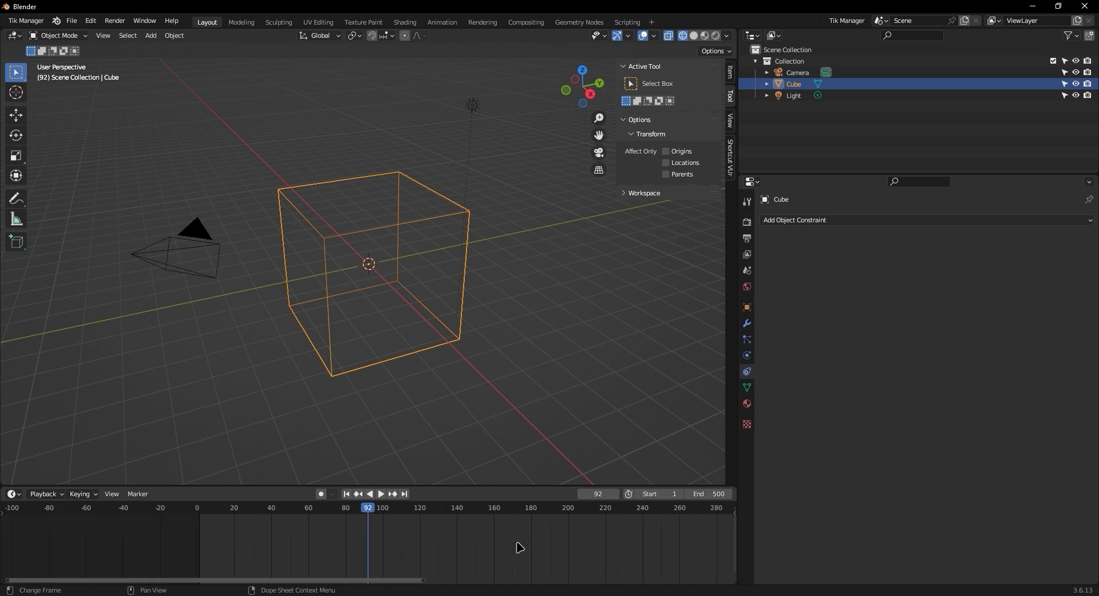
middle_drag(605, 547, 356, 535)
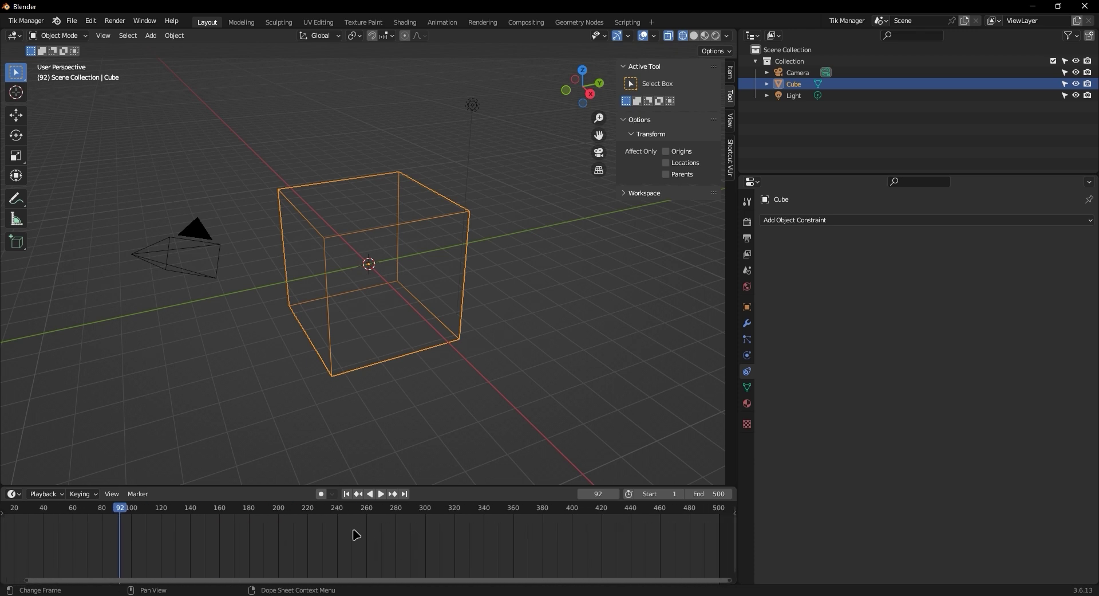
scroll(388, 522, down, 1)
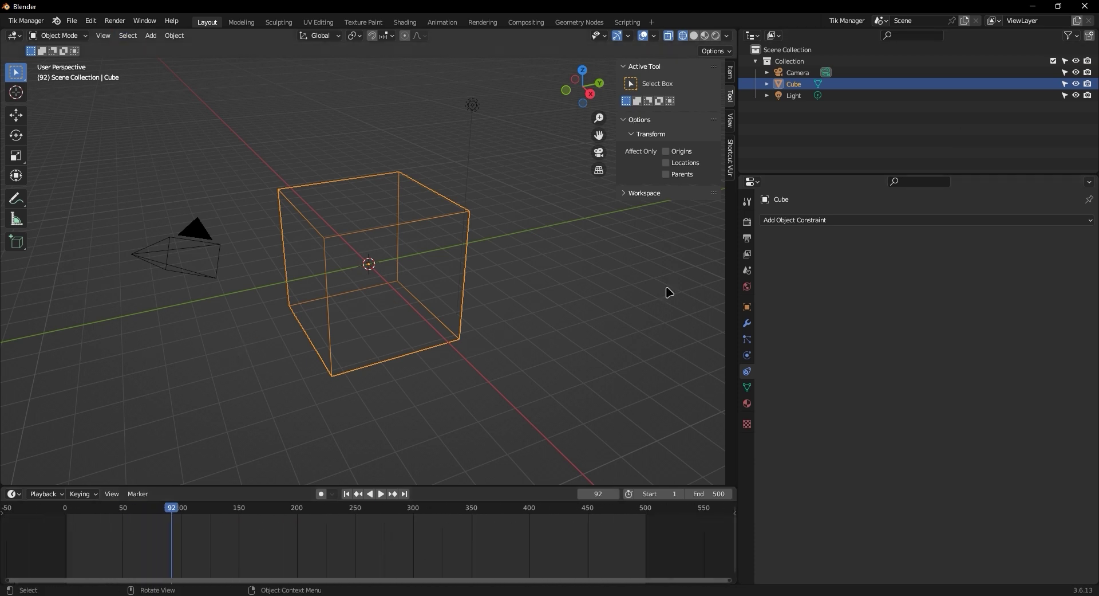